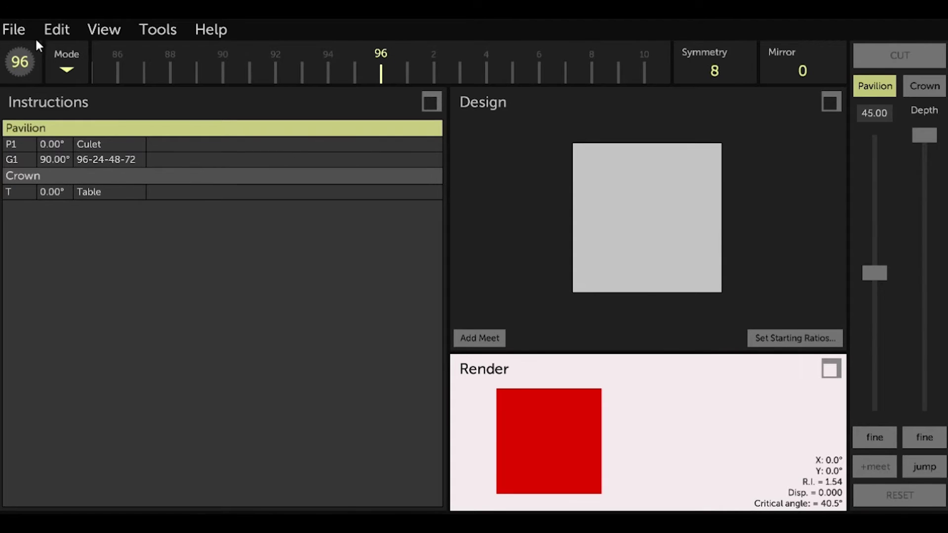
# Step: Start a new design and set the 90° girdle tier's symmetry to 16
pyautogui.click(18, 33)
pyautogui.click(15, 58)
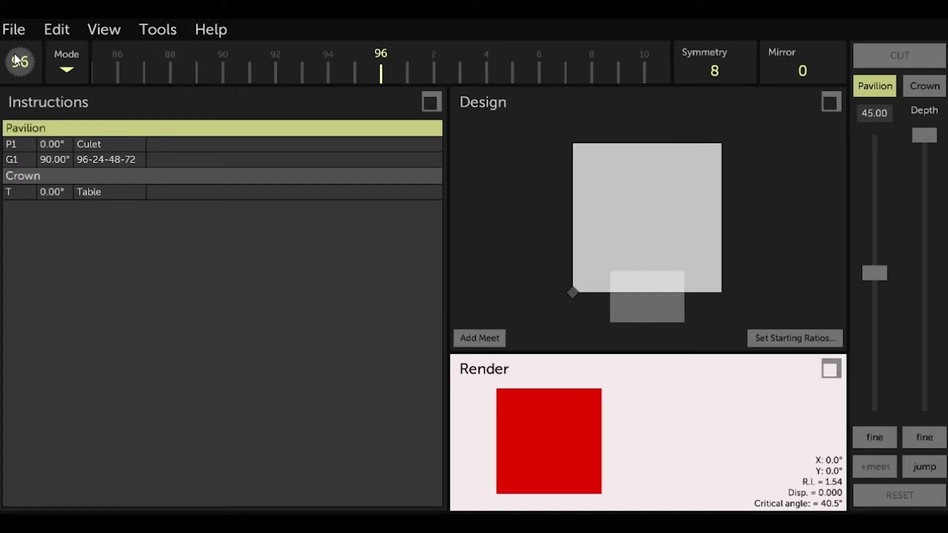
pyautogui.click(66, 159)
pyautogui.click(59, 463)
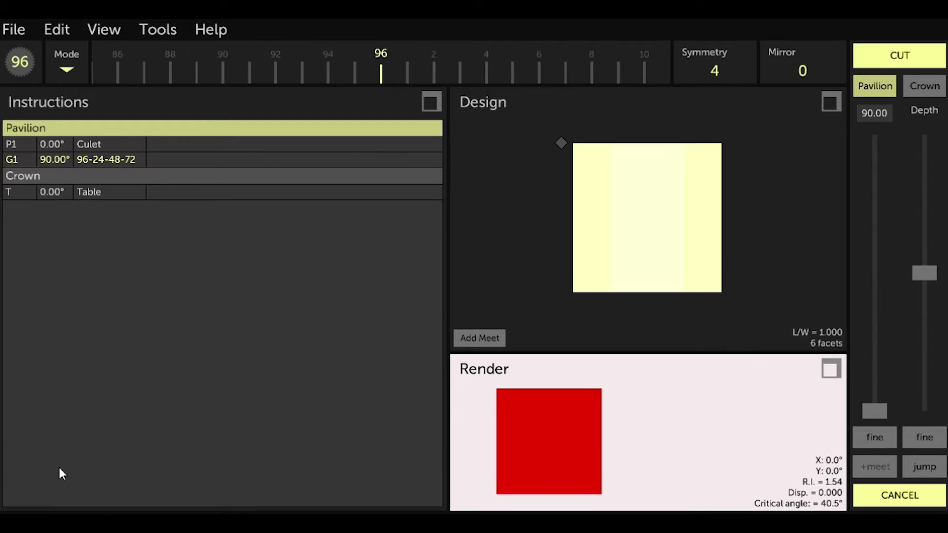
pyautogui.click(714, 73)
pyautogui.write('16')
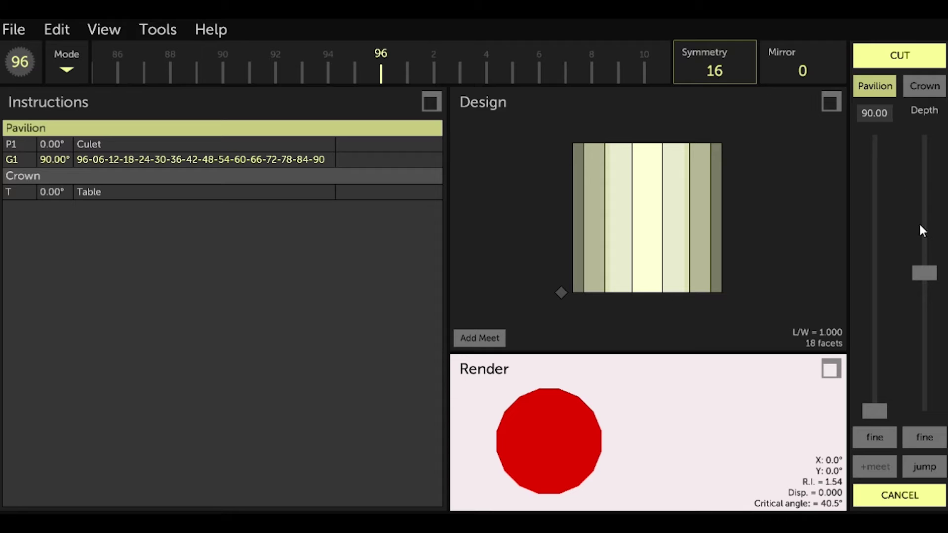
# Step: Deepen and cut the girdle tier into a narrow column, and save the design as "Bopie's Whirlpool Briolette"
pyautogui.moveTo(923, 274); pyautogui.dragTo(905, 369)
pyautogui.moveTo(666, 269)
pyautogui.mouseDown()
pyautogui.moveTo(686, 153)
pyautogui.moveTo(669, 251)
pyautogui.mouseUp()
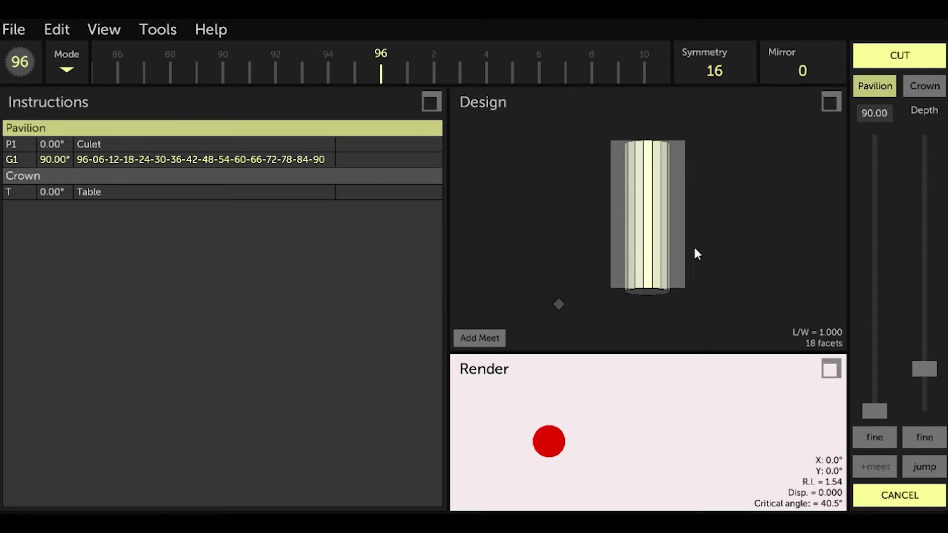
pyautogui.click(937, 58)
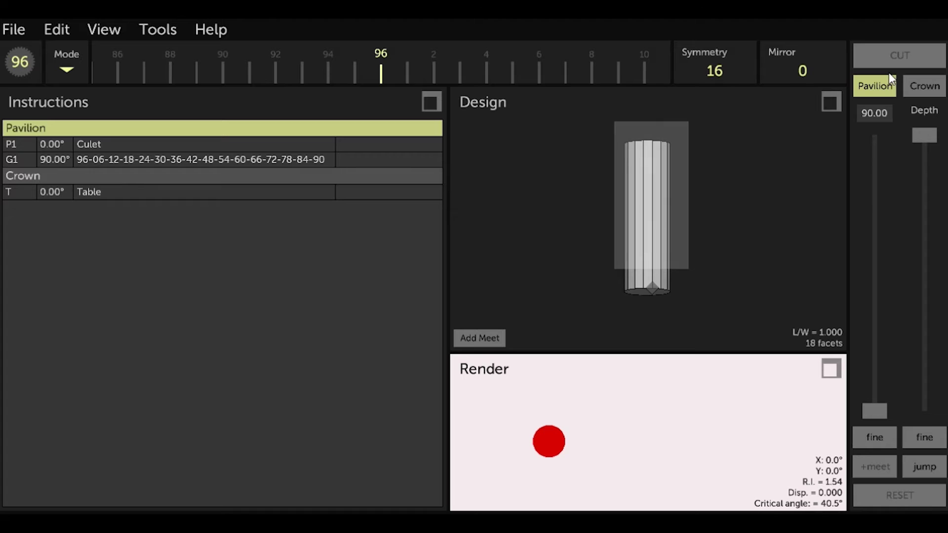
pyautogui.click(14, 32)
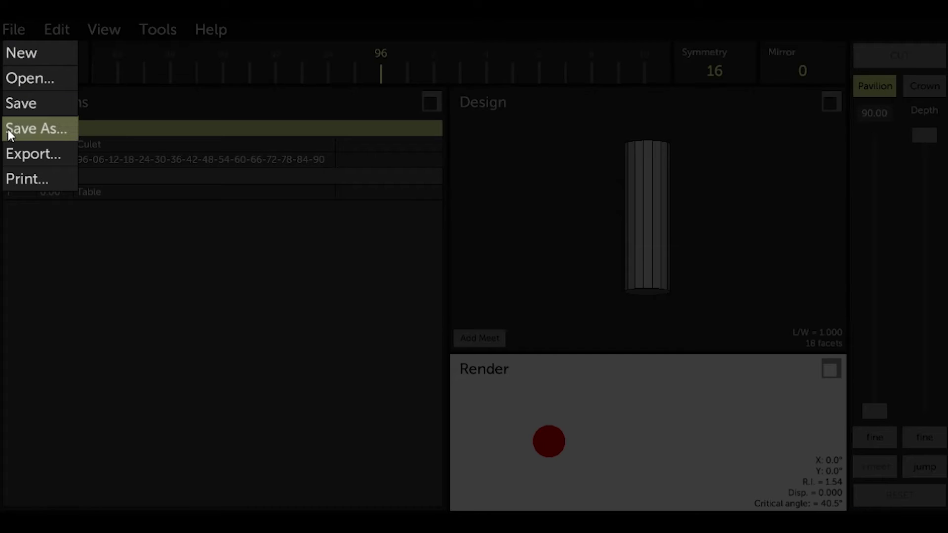
pyautogui.click(33, 130)
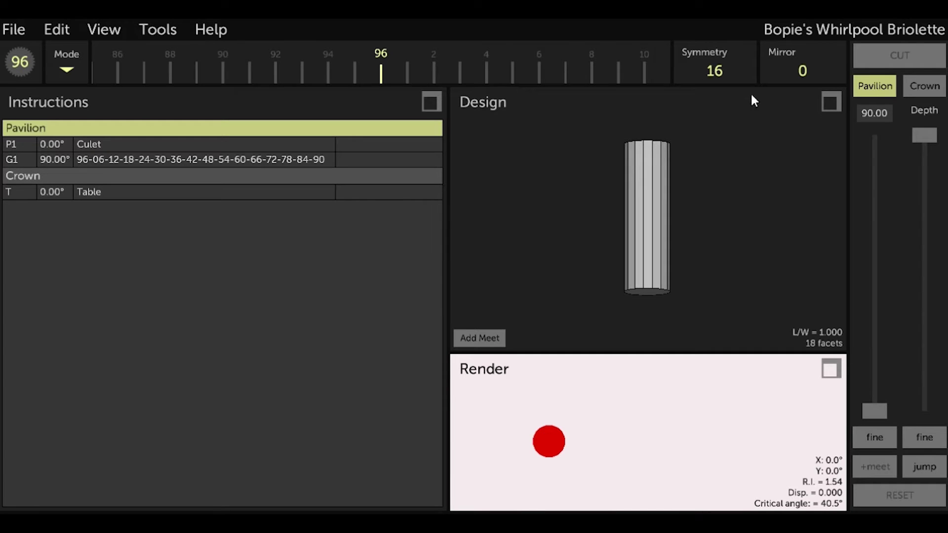
# Step: Cut a 16-fold pavilion tier at 83° on index 96, deep enough to taper about the lower third of the column
pyautogui.click(876, 116)
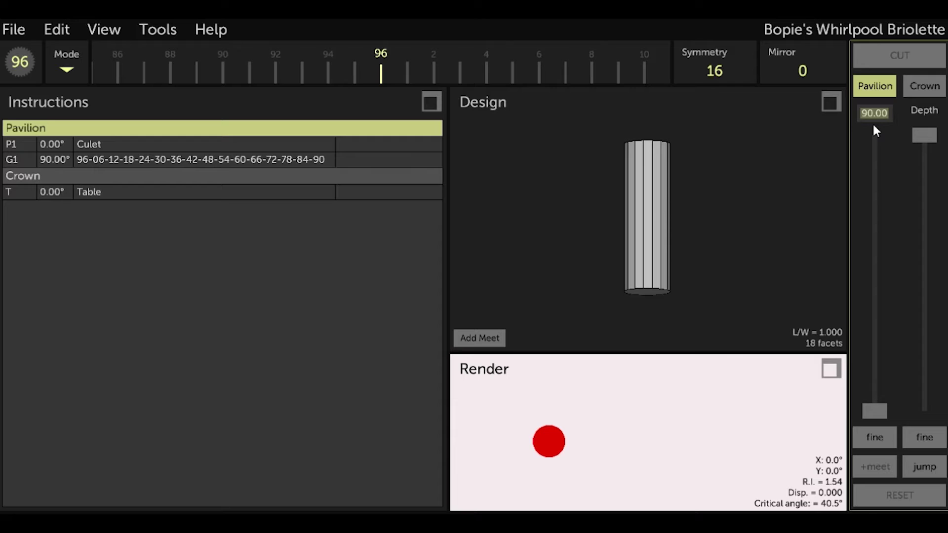
pyautogui.write('83')
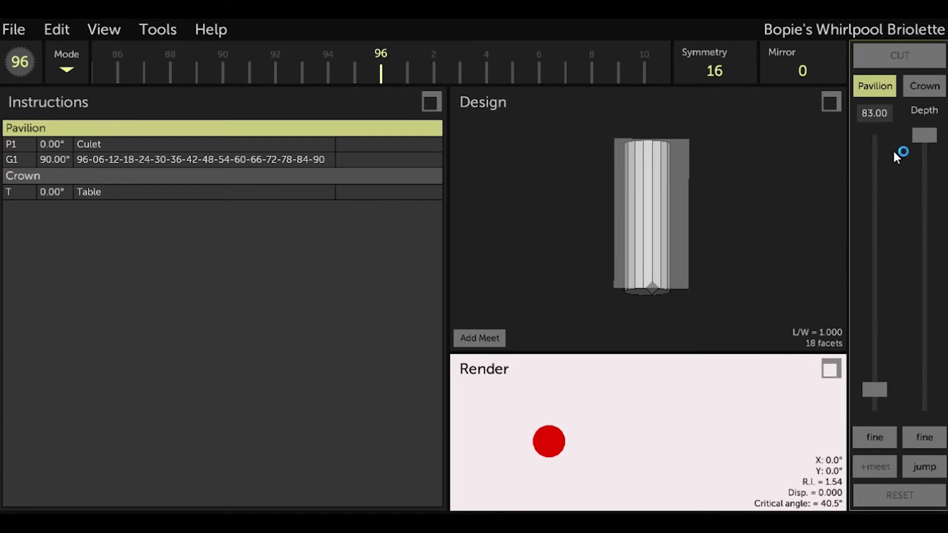
pyautogui.moveTo(920, 135); pyautogui.dragTo(904, 342)
pyautogui.moveTo(900, 352); pyautogui.dragTo(898, 363)
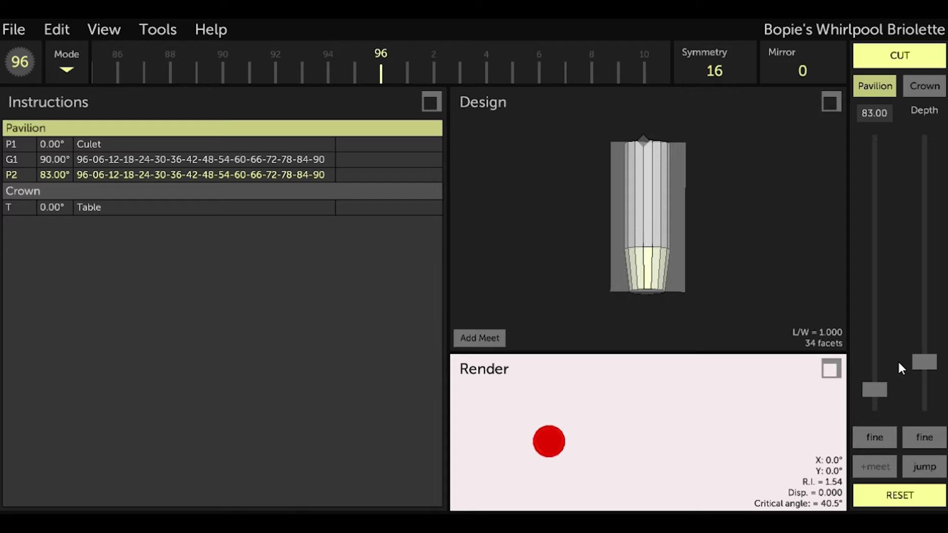
pyautogui.moveTo(897, 360); pyautogui.dragTo(892, 360)
pyautogui.moveTo(664, 269)
pyautogui.mouseDown()
pyautogui.moveTo(683, 206)
pyautogui.moveTo(664, 269)
pyautogui.moveTo(677, 274)
pyautogui.mouseUp()
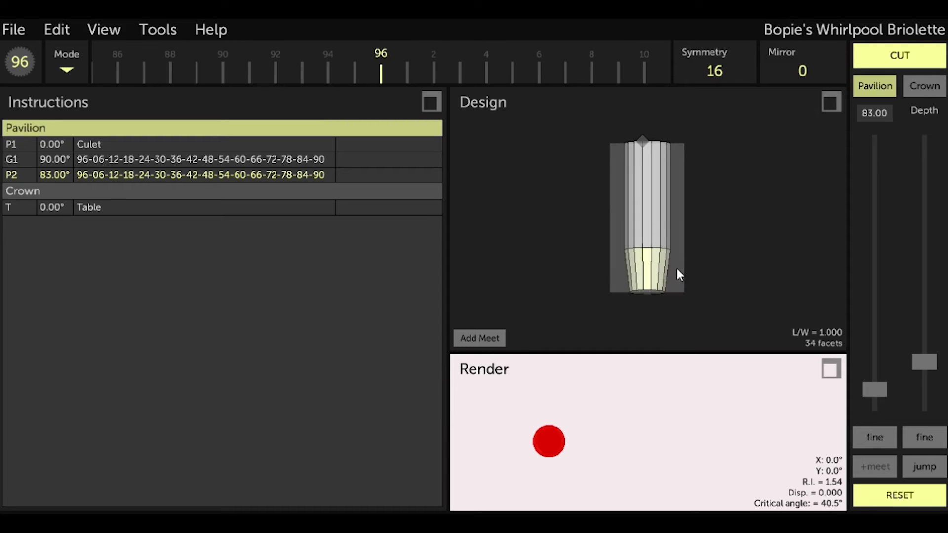
pyautogui.click(937, 57)
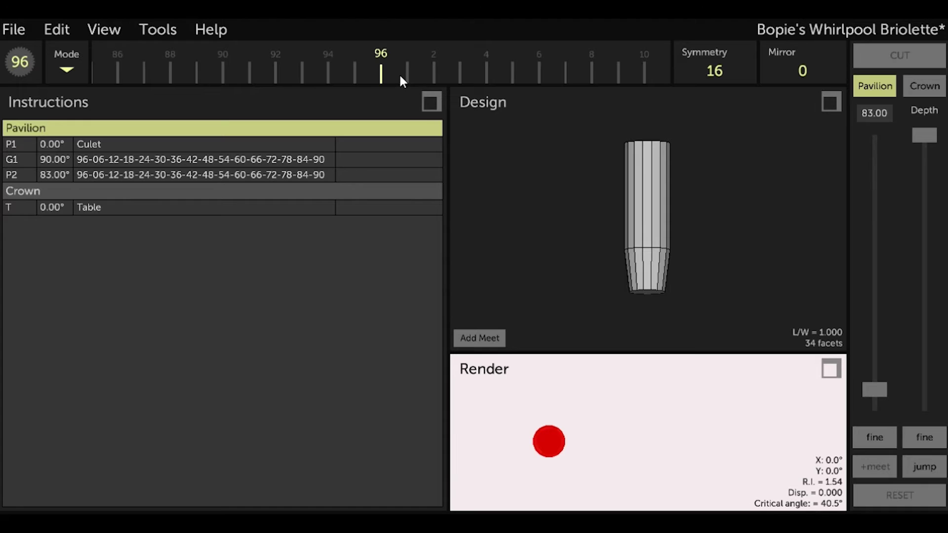
# Step: Cut a 76° pavilion tier on index 1 with 16-fold symmetry, meeting a corner where the 83° facets join the girdle
pyautogui.moveTo(401, 78); pyautogui.dragTo(387, 85)
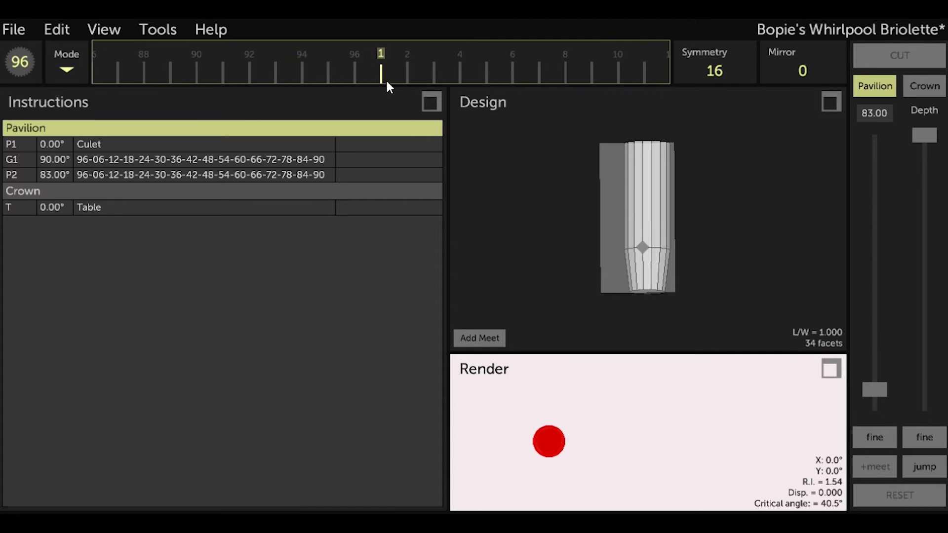
pyautogui.click(879, 117)
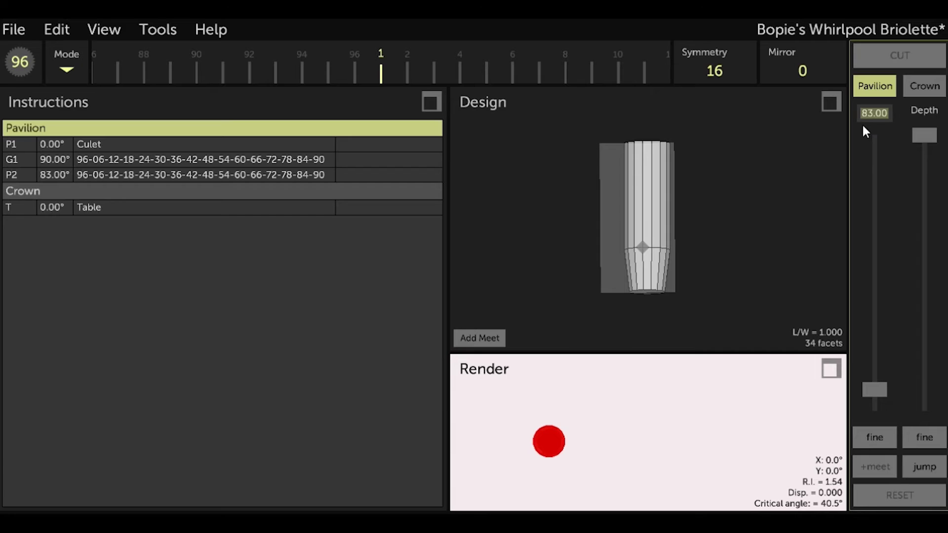
pyautogui.write('76')
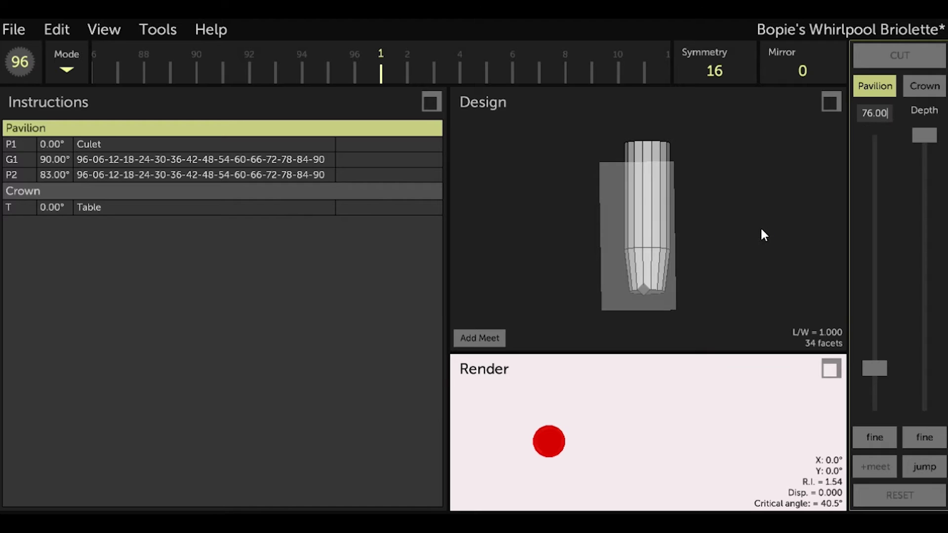
pyautogui.click(926, 135)
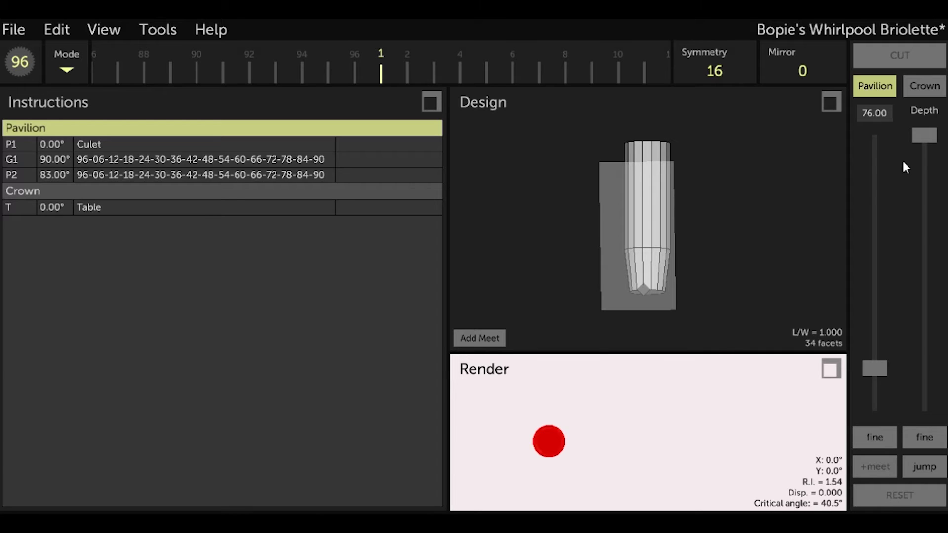
pyautogui.click(469, 338)
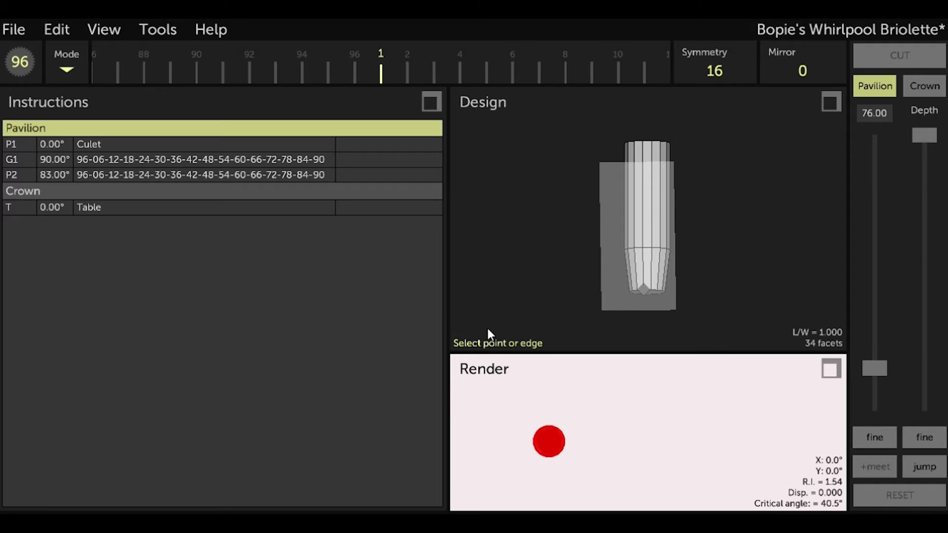
pyautogui.scroll(3, 609, 268)
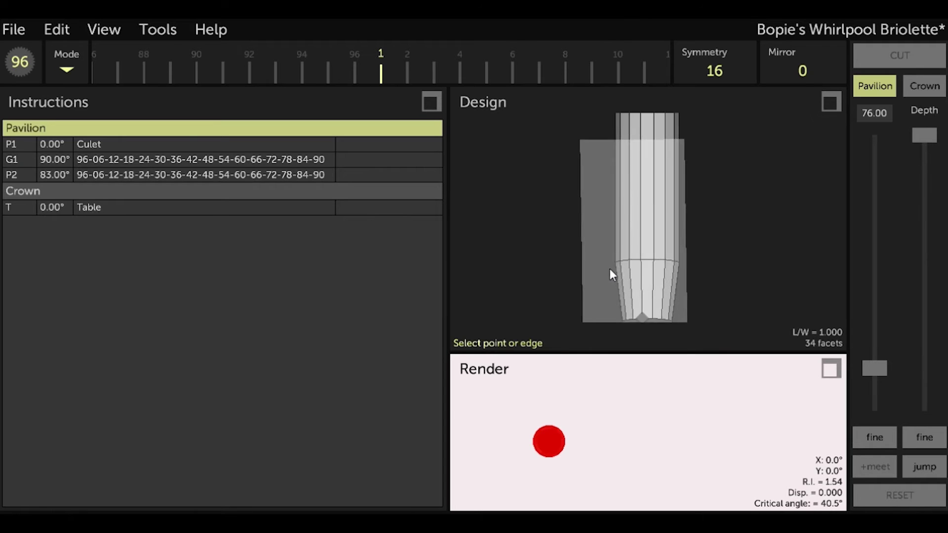
pyautogui.click(640, 264)
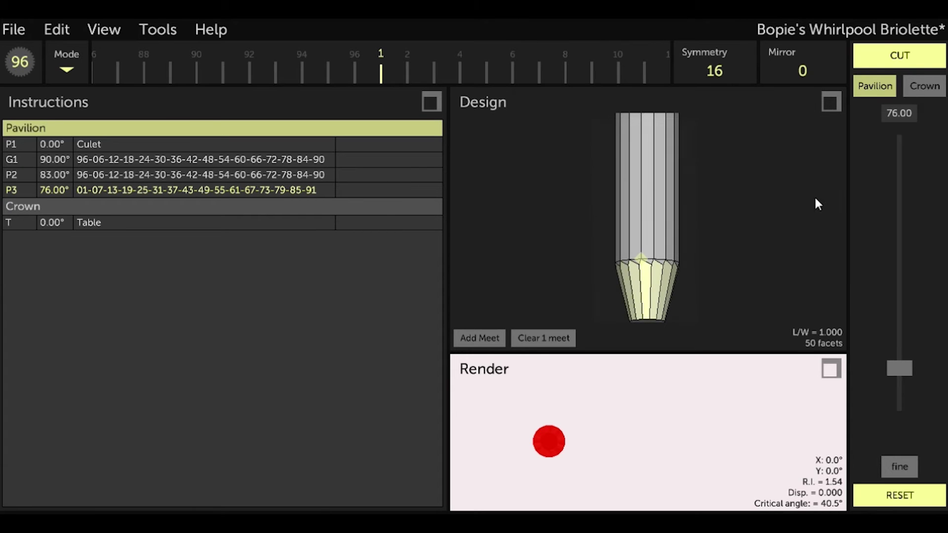
pyautogui.click(932, 58)
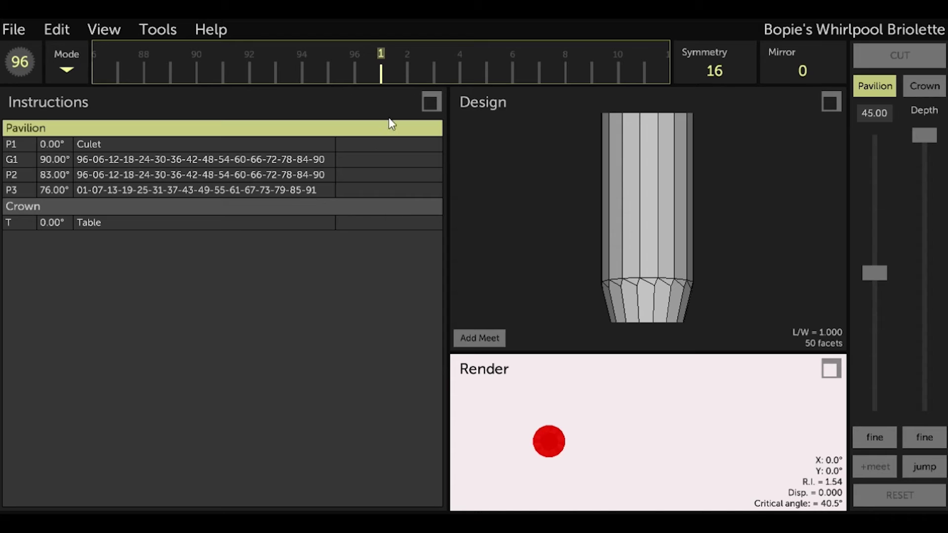
# Step: Cut a 69° pavilion tier on index 2 with 16-fold symmetry, using a meet point where the 83° and 76° facets join
pyautogui.moveTo(454, 64); pyautogui.dragTo(432, 66)
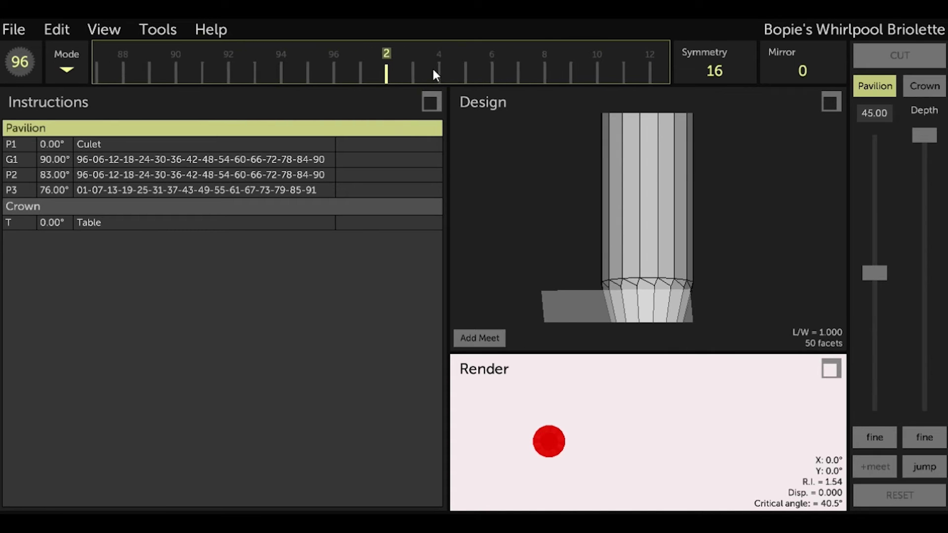
pyautogui.moveTo(624, 170); pyautogui.dragTo(651, 220)
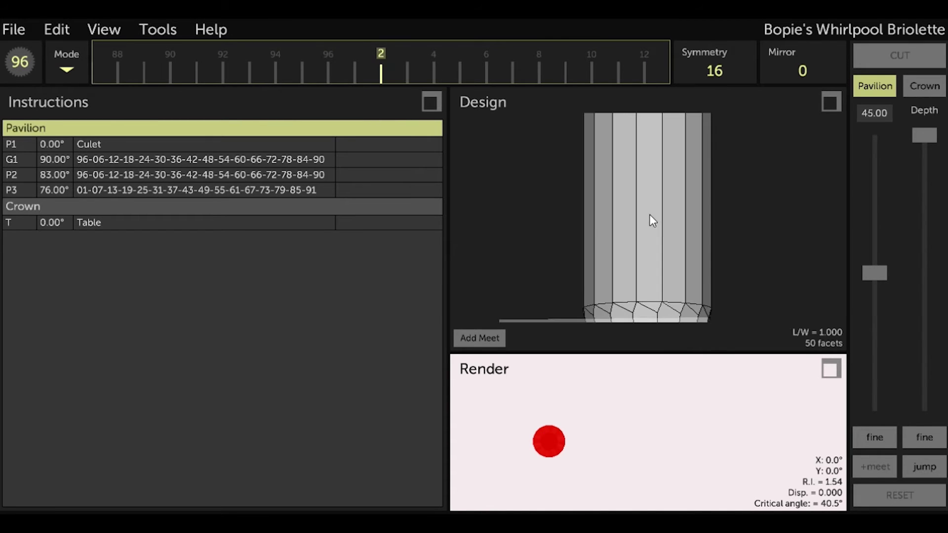
pyautogui.moveTo(546, 324); pyautogui.dragTo(617, 259)
pyautogui.scroll(-3, 615, 253)
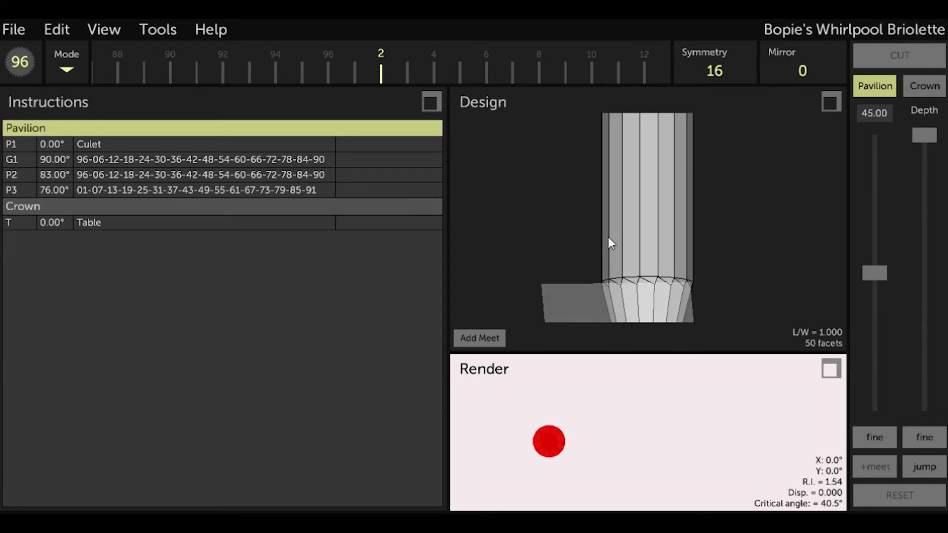
pyautogui.scroll(2, 608, 237)
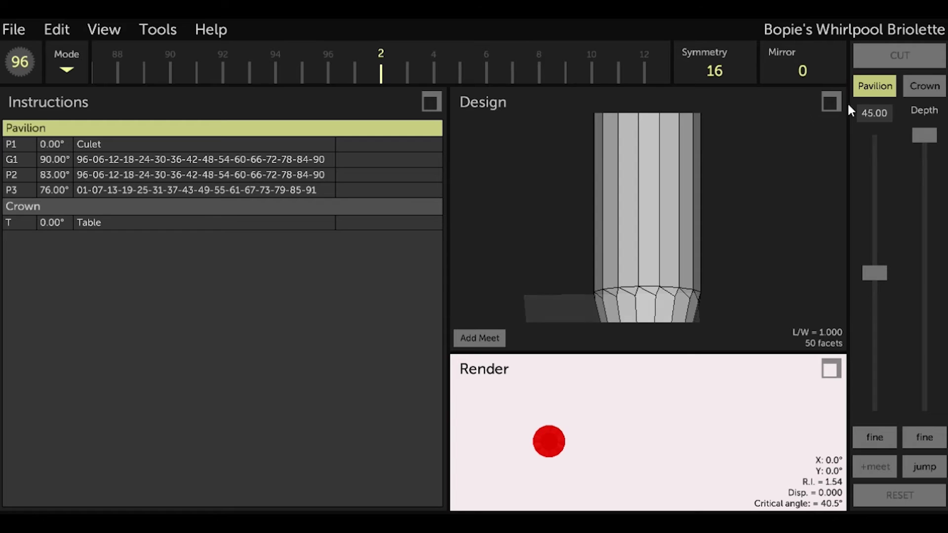
pyautogui.click(866, 114)
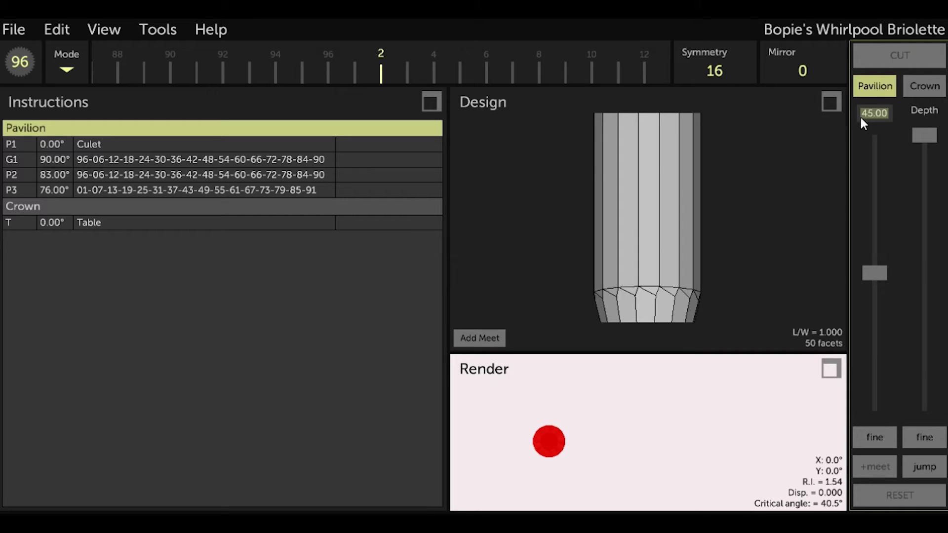
pyautogui.write('69')
pyautogui.press('Return')
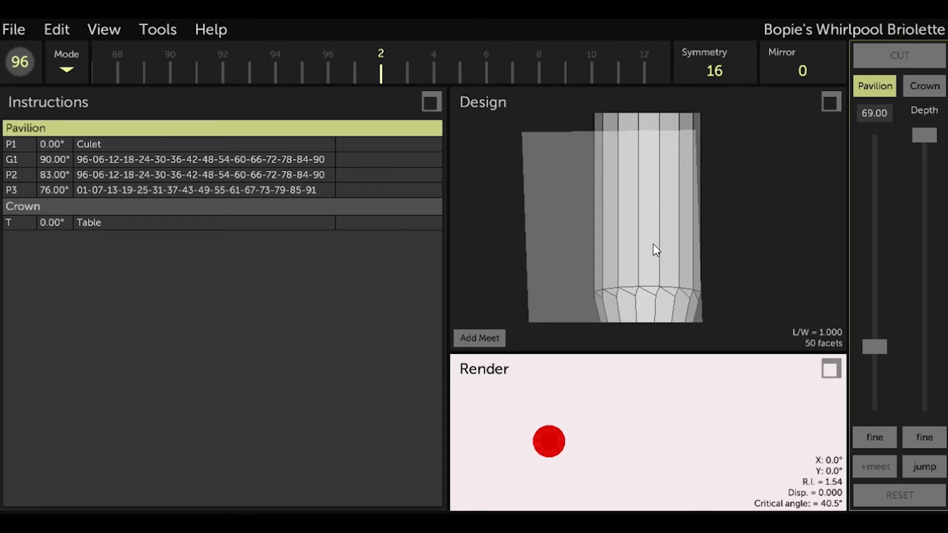
pyautogui.click(479, 339)
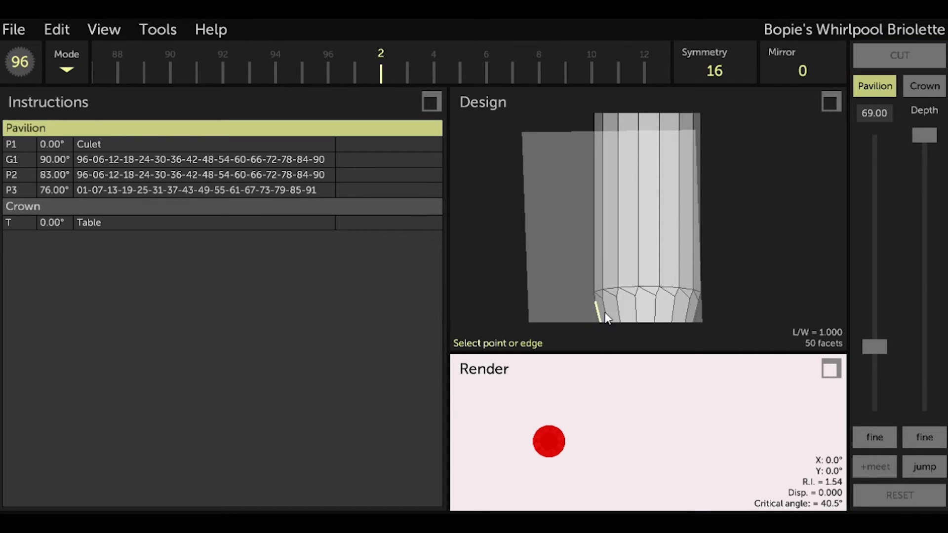
pyautogui.click(635, 295)
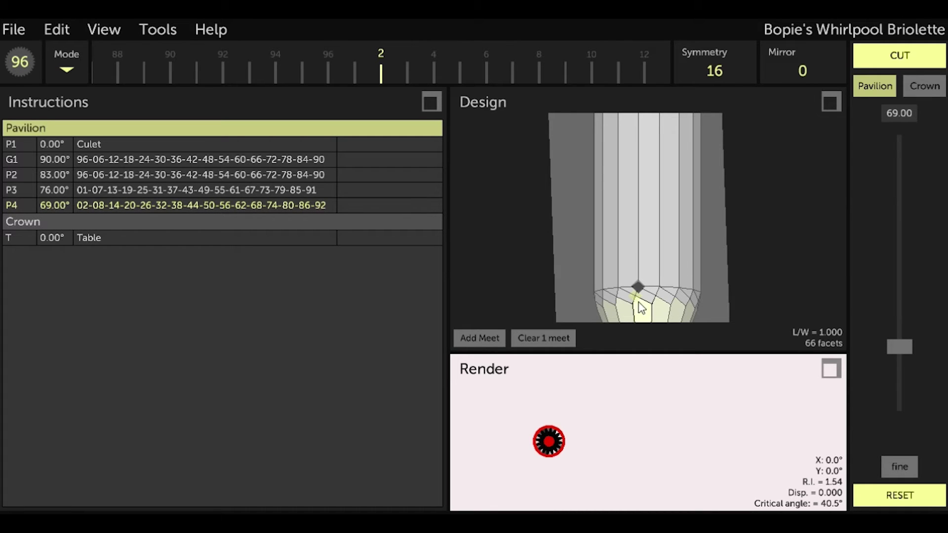
pyautogui.moveTo(749, 232); pyautogui.dragTo(619, 232)
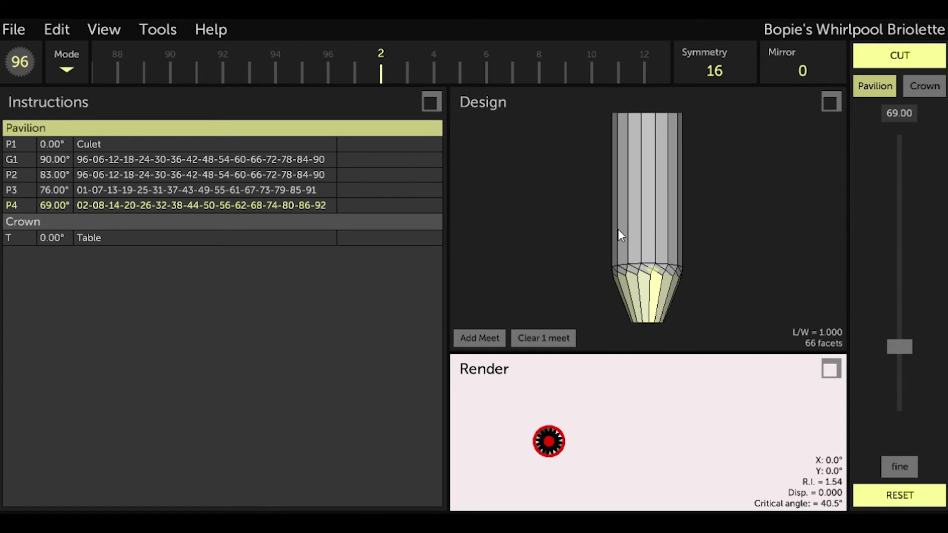
pyautogui.click(937, 58)
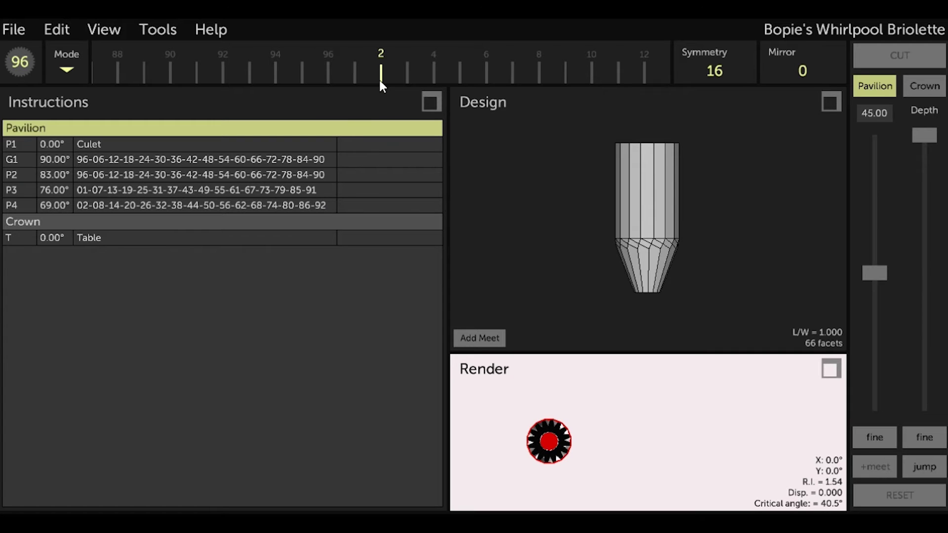
# Step: Cut a 62° pavilion tier on index 3 with 16-fold symmetry, meeting an upper corner of the 69° facets, and save the design
pyautogui.moveTo(494, 74); pyautogui.dragTo(476, 74)
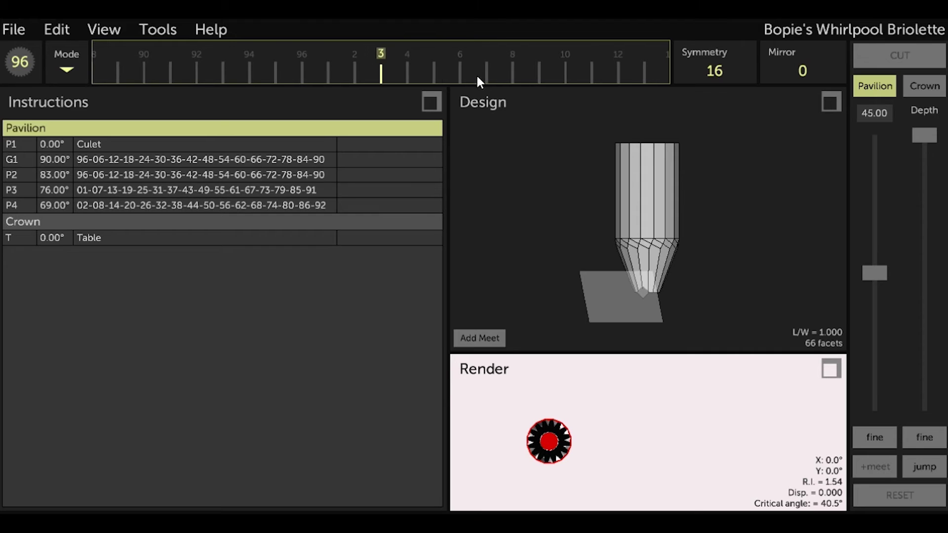
pyautogui.click(863, 114)
pyautogui.write('62')
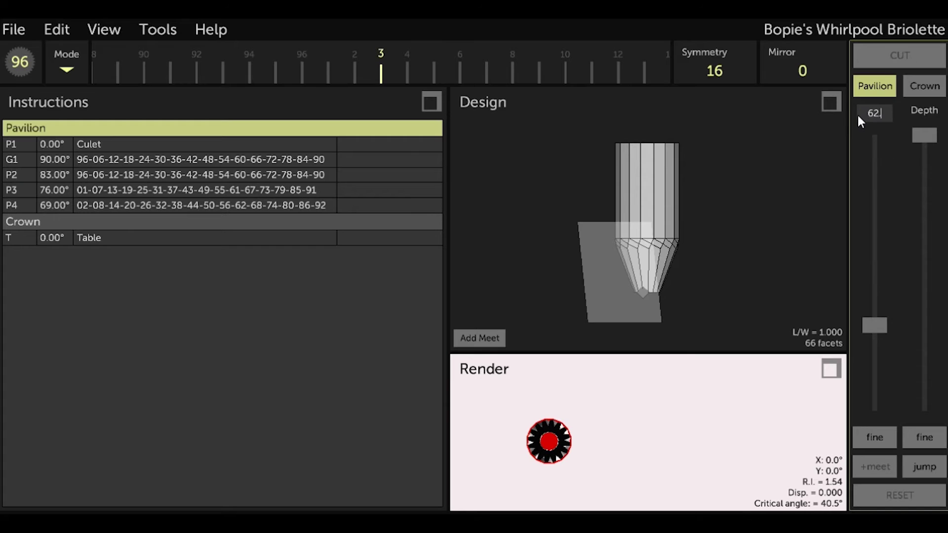
pyautogui.press('Return')
pyautogui.moveTo(594, 256); pyautogui.dragTo(629, 234)
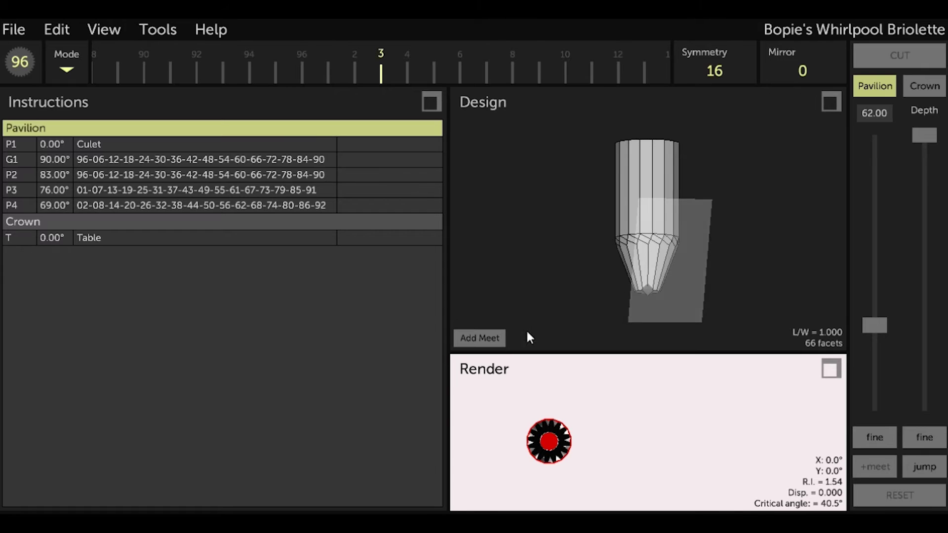
pyautogui.click(481, 337)
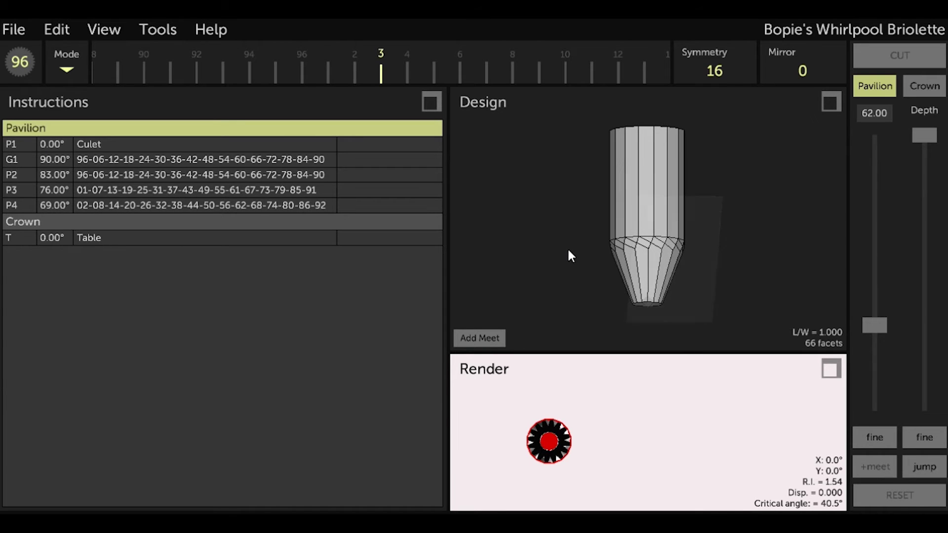
pyautogui.click(477, 337)
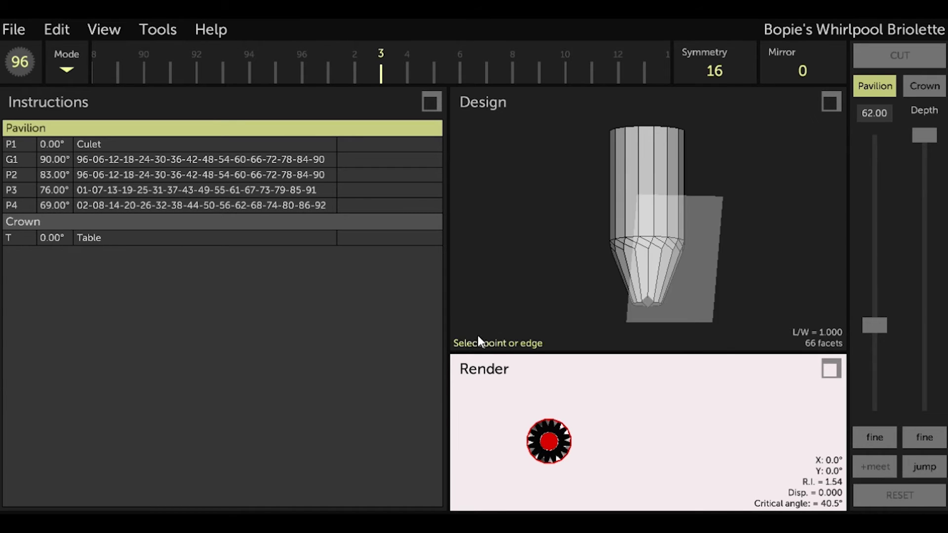
pyautogui.click(649, 250)
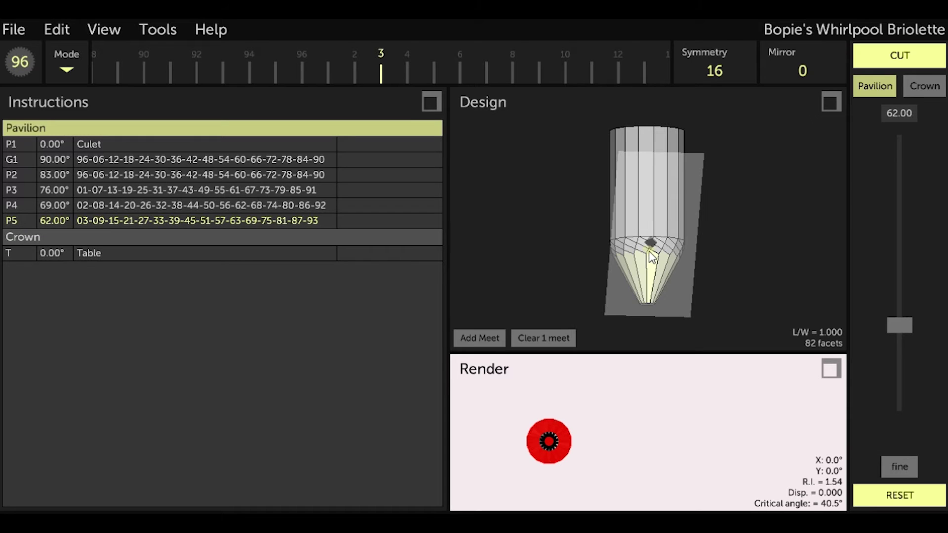
pyautogui.click(923, 51)
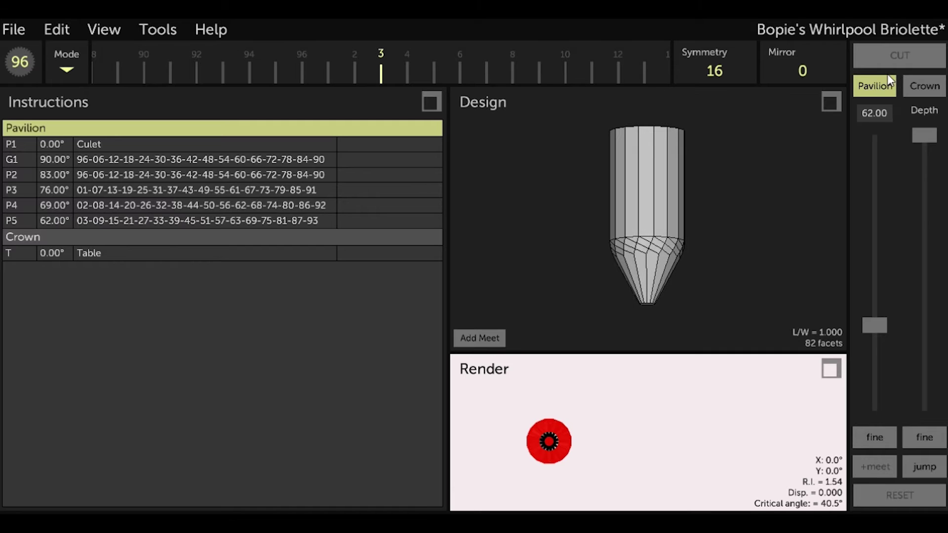
pyautogui.hotkey('ctrl', 's')
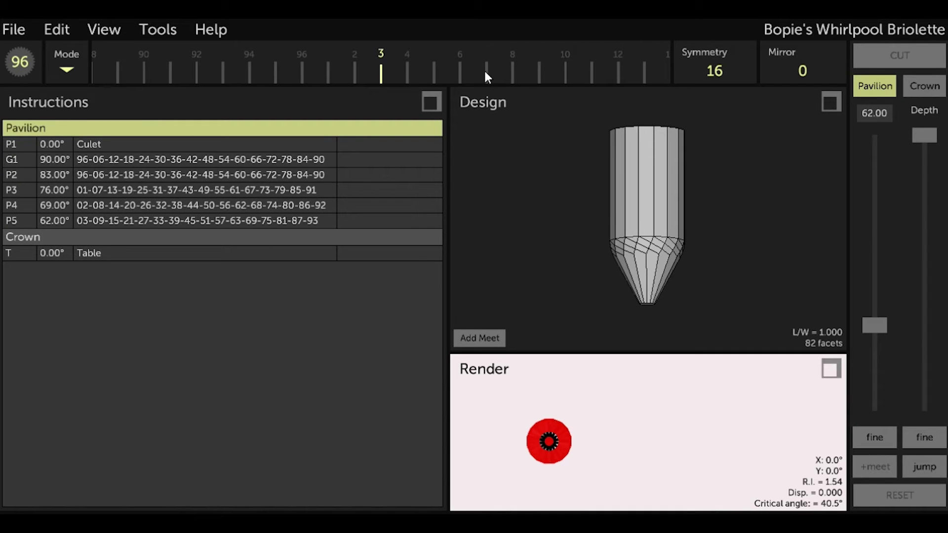
# Step: Cut a 55° pavilion tier on index 4 with 16-fold symmetry, using a meet point at an upper corner of the 62° facets
pyautogui.moveTo(546, 67); pyautogui.dragTo(526, 70)
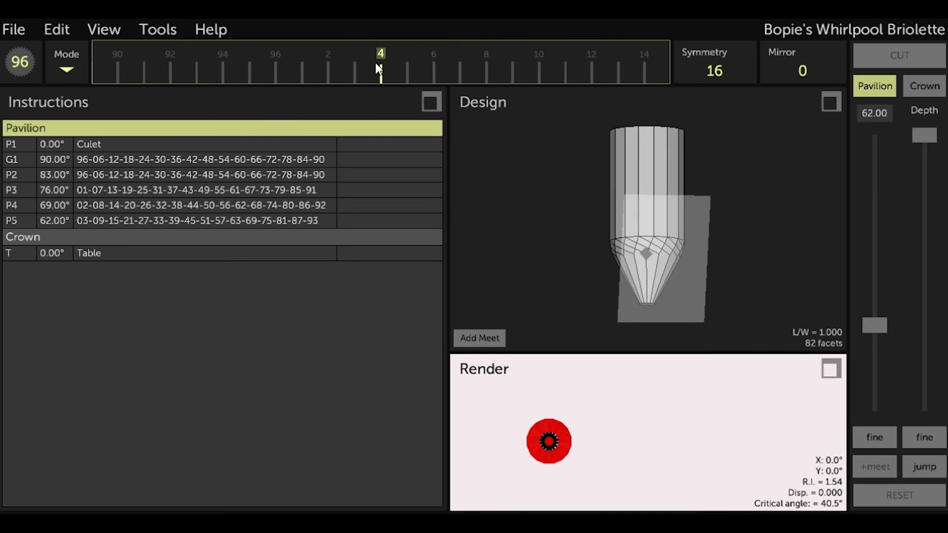
pyautogui.click(875, 113)
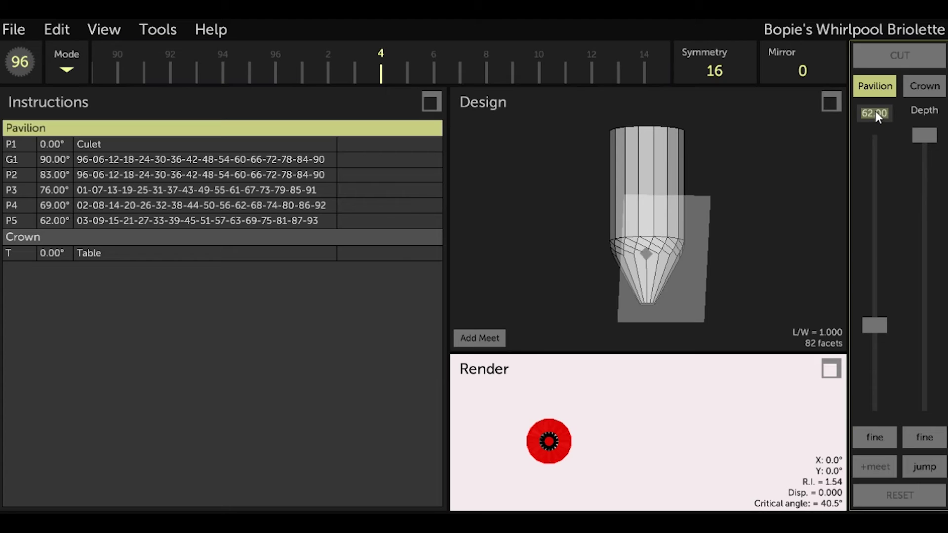
pyautogui.write('55')
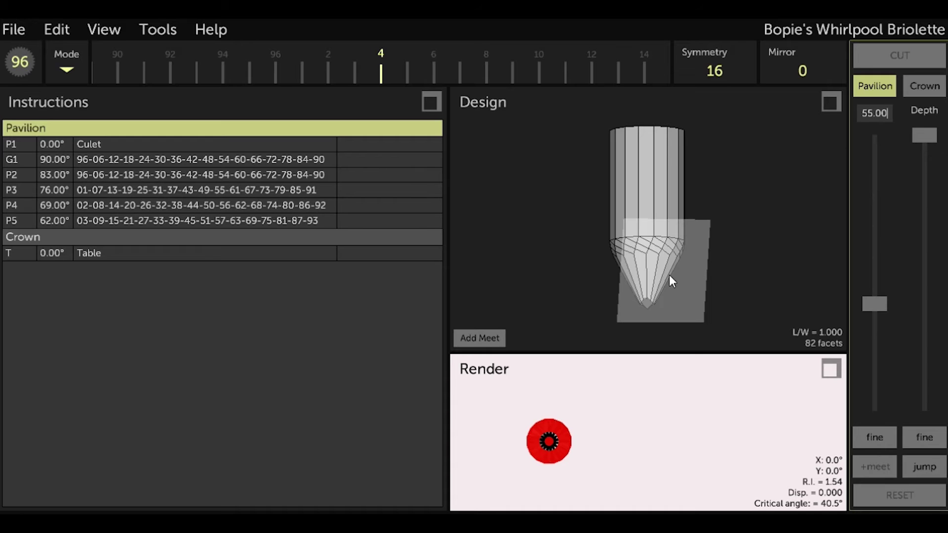
pyautogui.scroll(2, 668, 275)
pyautogui.click(637, 265)
pyautogui.scroll(1, 637, 265)
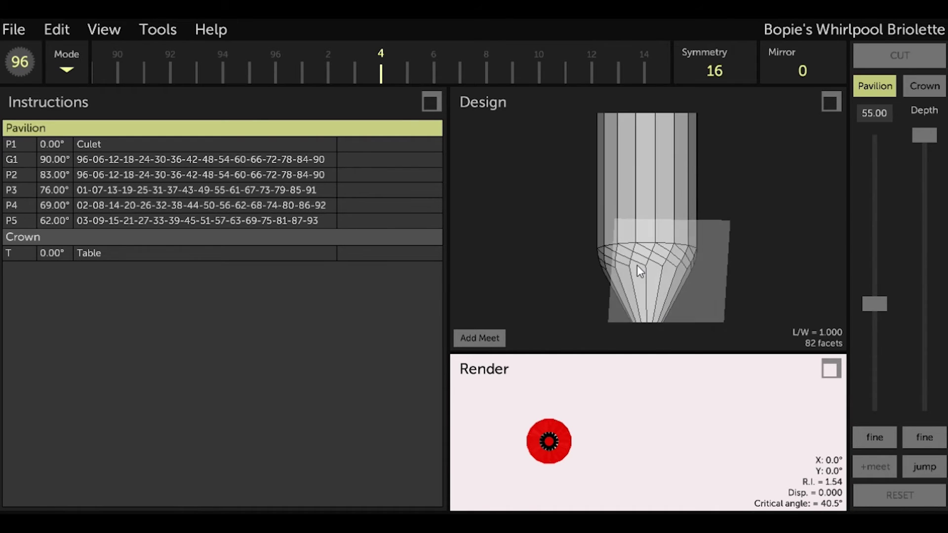
pyautogui.click(475, 340)
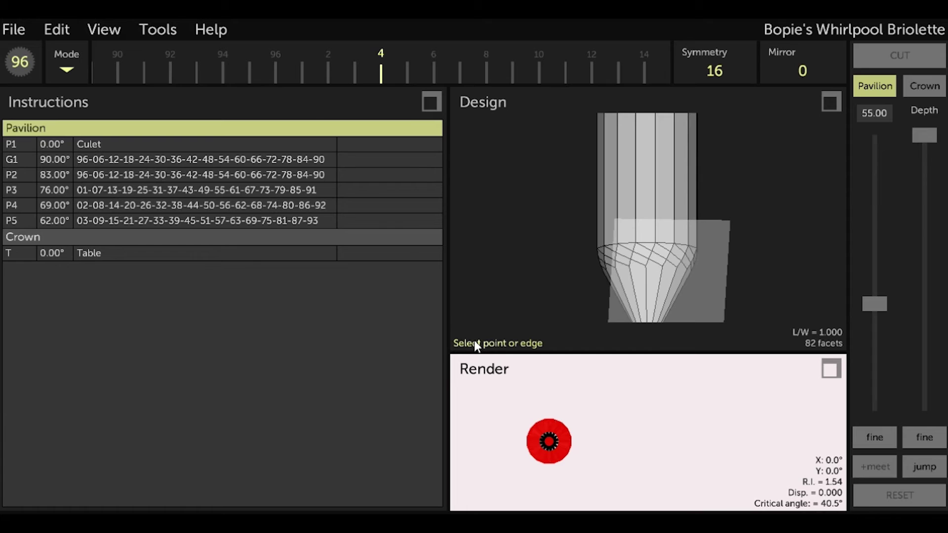
pyautogui.click(645, 265)
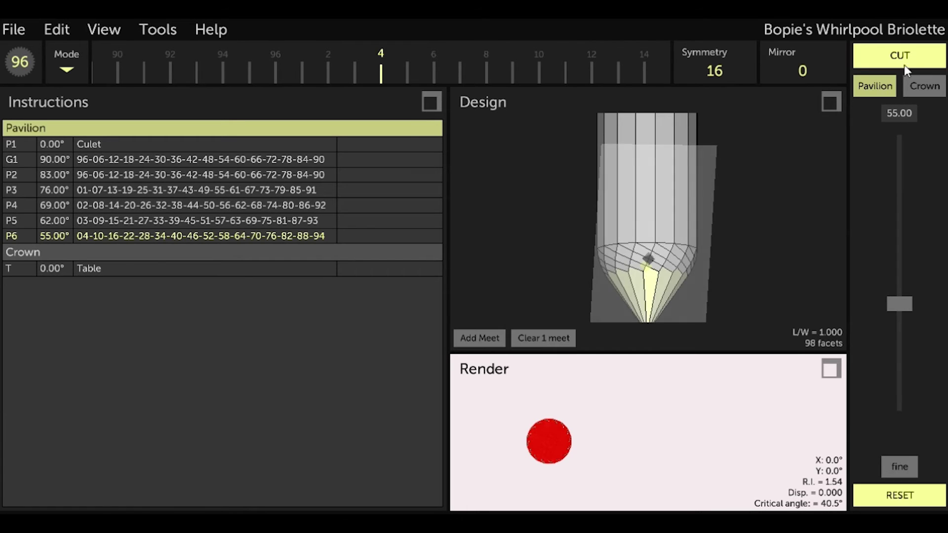
pyautogui.click(935, 58)
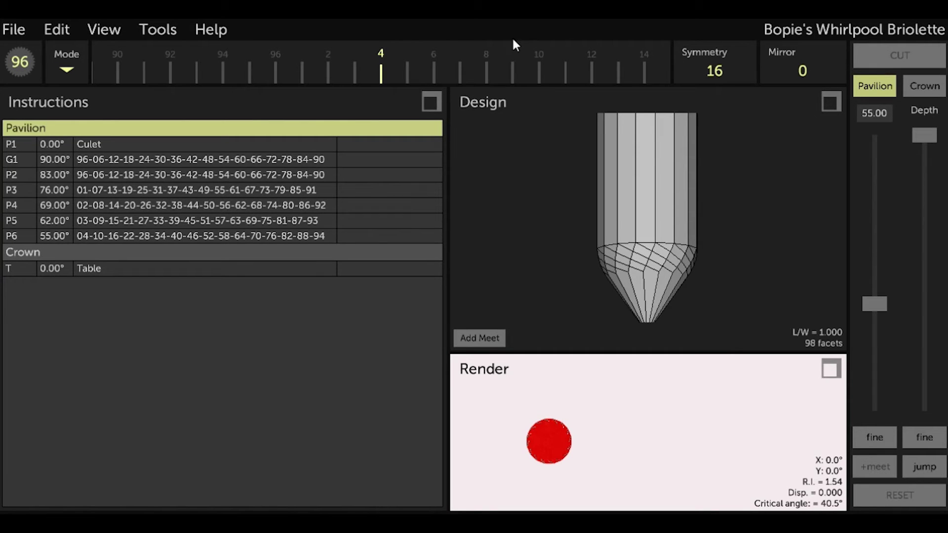
# Step: Cut a 48° pavilion tier on index 5 with 16-fold symmetry, using a meet point at an upper corner of the 55° facets
pyautogui.moveTo(543, 55); pyautogui.dragTo(529, 60)
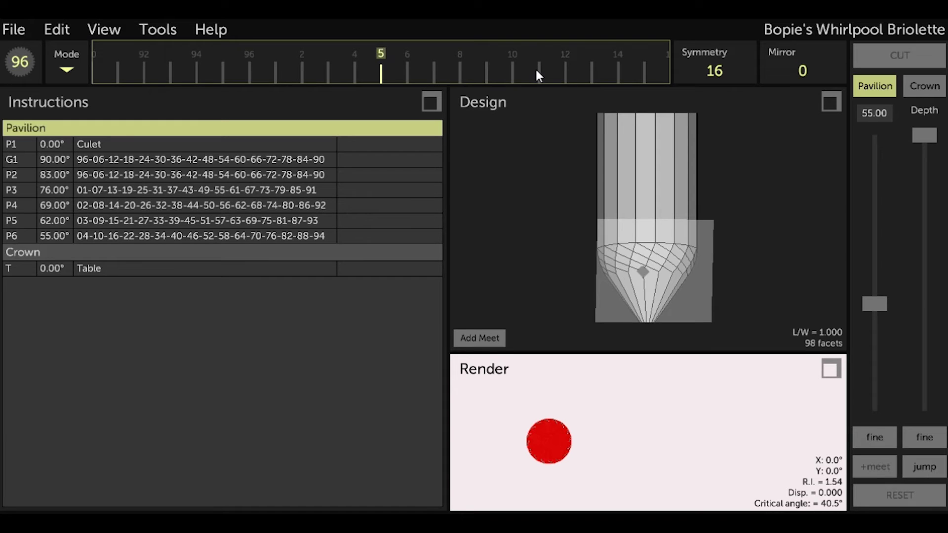
pyautogui.click(876, 112)
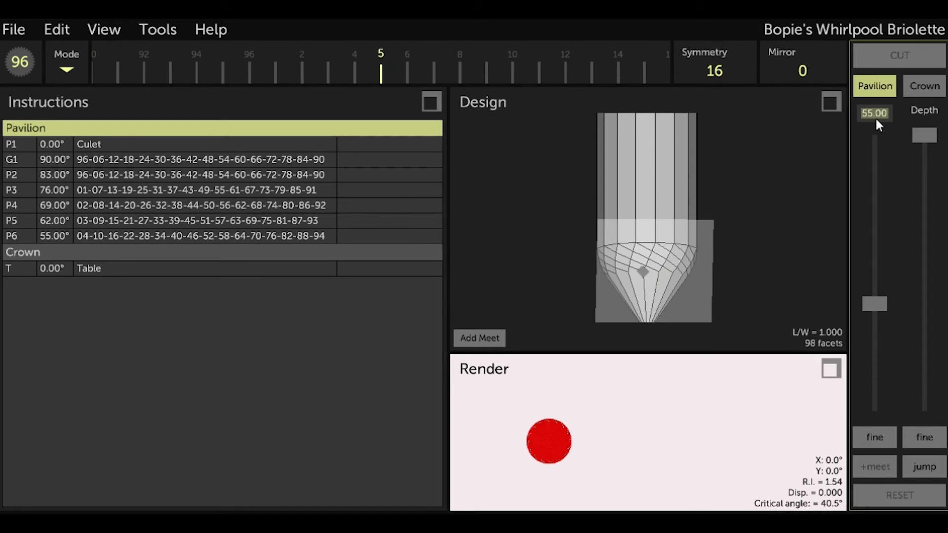
pyautogui.write('48')
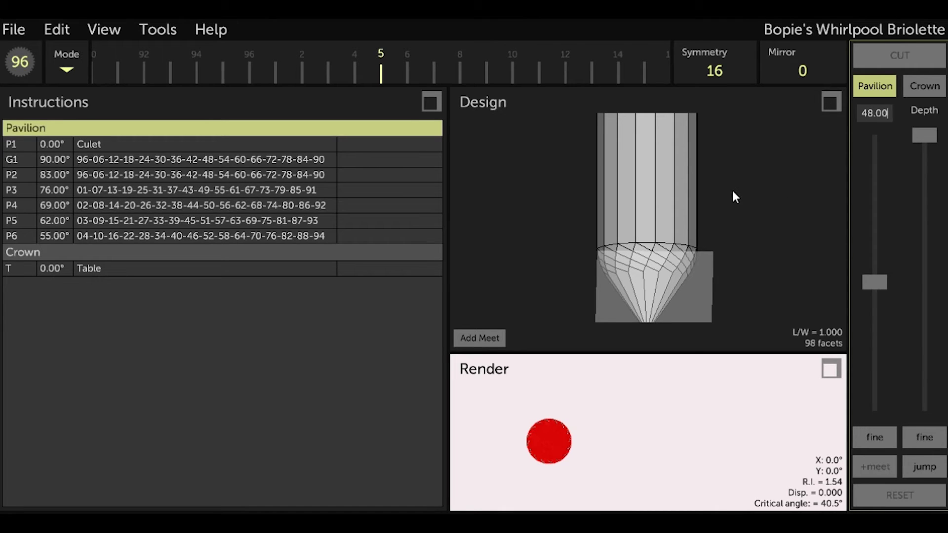
pyautogui.scroll(1, 686, 245)
pyautogui.scroll(1, 686, 243)
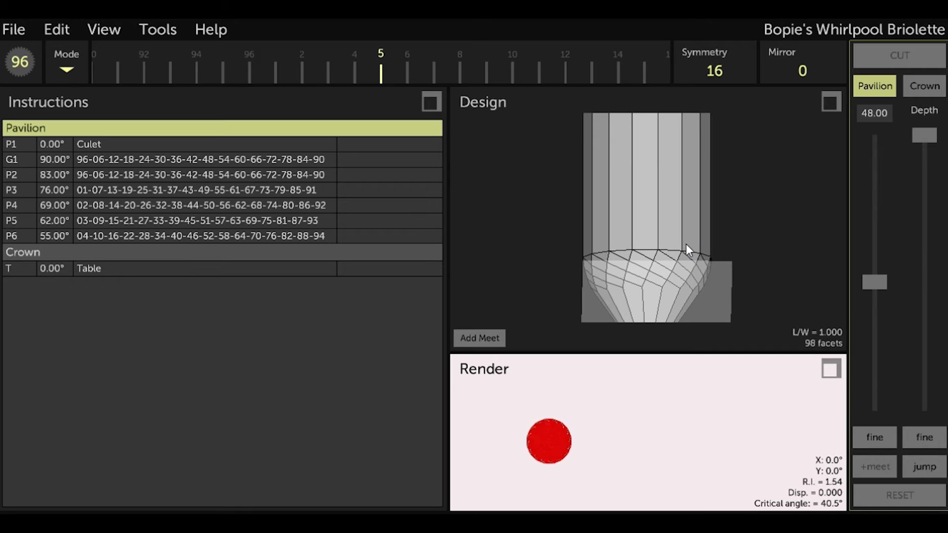
pyautogui.click(477, 338)
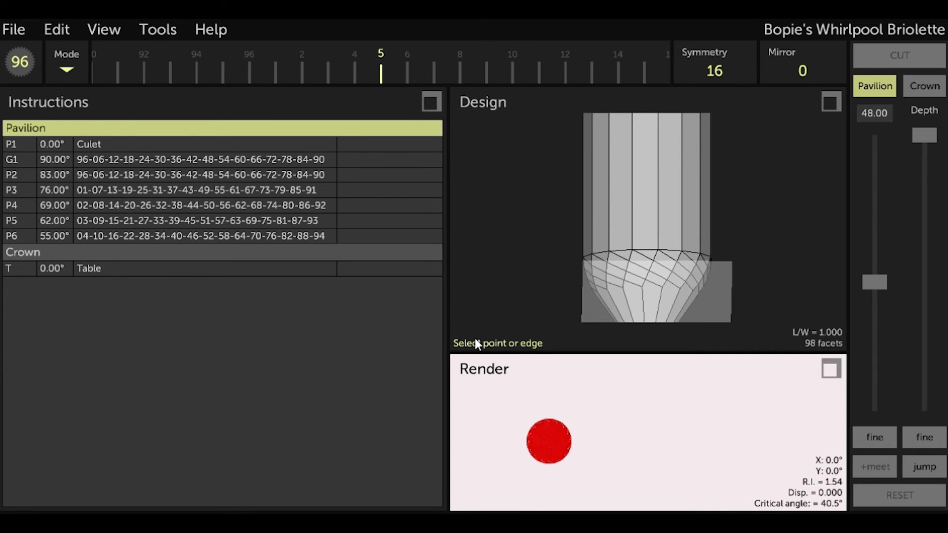
pyautogui.click(642, 288)
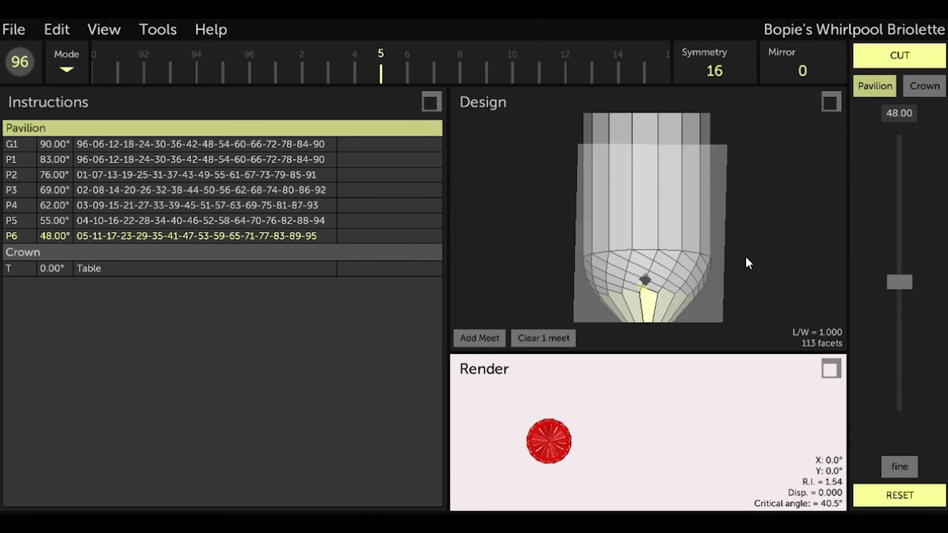
pyautogui.click(933, 58)
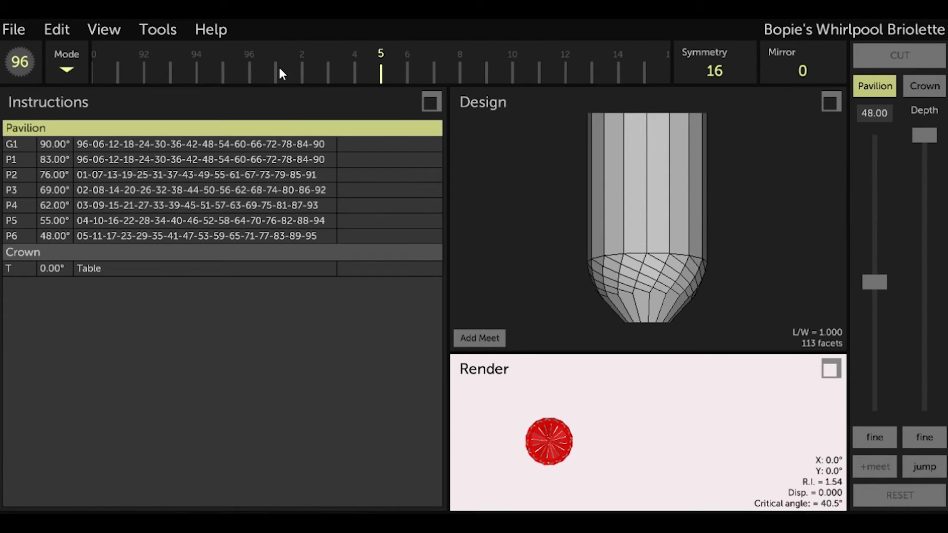
# Step: Cut a 41° pavilion tier on index 96 with 16-fold symmetry, deepening it until it jumps to a meet point on the 48° facets
pyautogui.moveTo(254, 68); pyautogui.dragTo(365, 84)
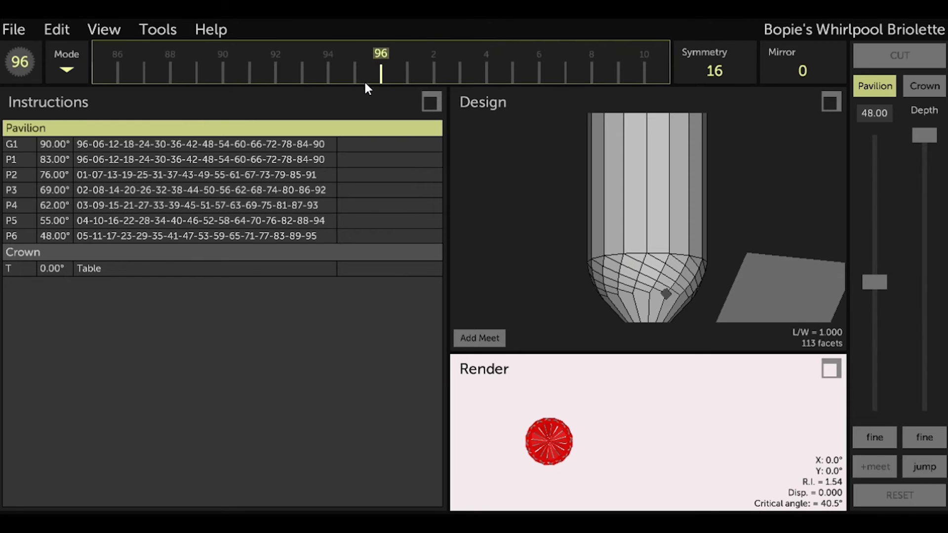
pyautogui.click(866, 116)
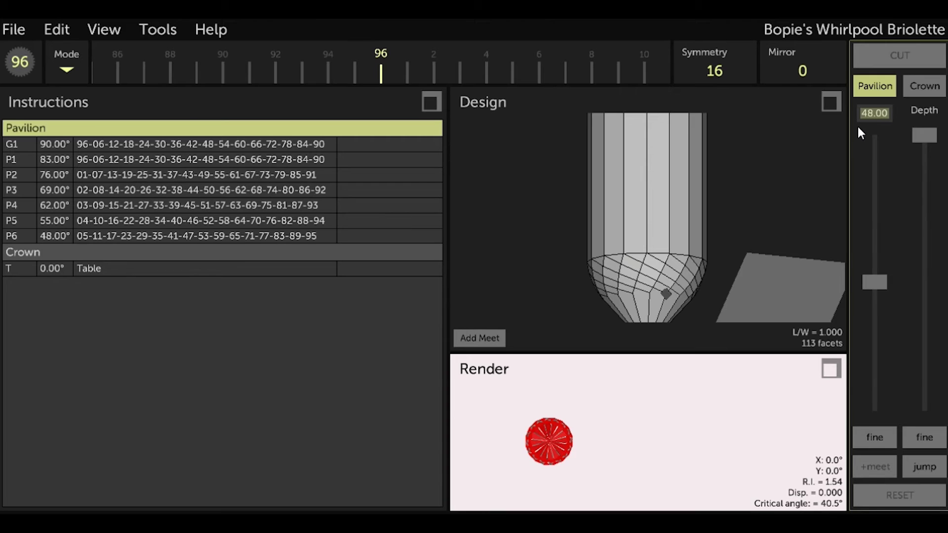
pyautogui.write('41.0')
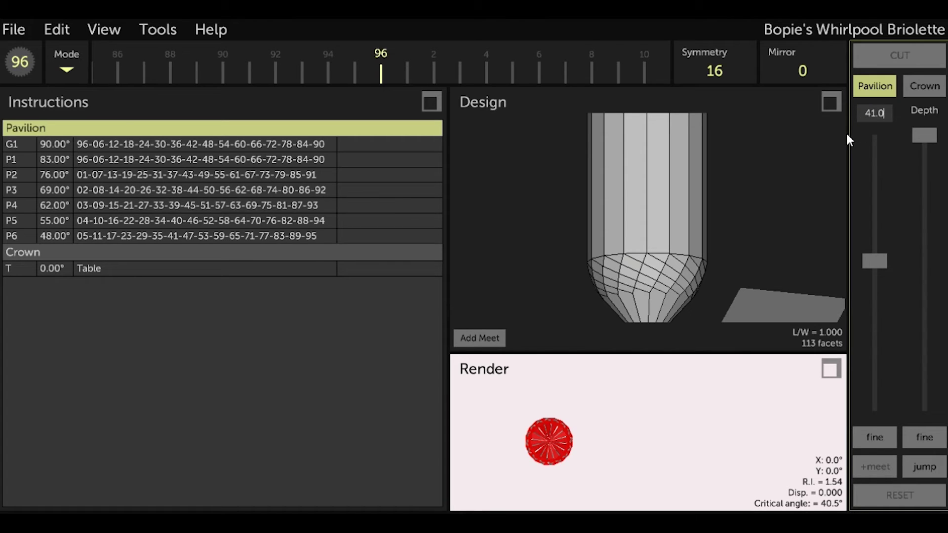
pyautogui.write('0')
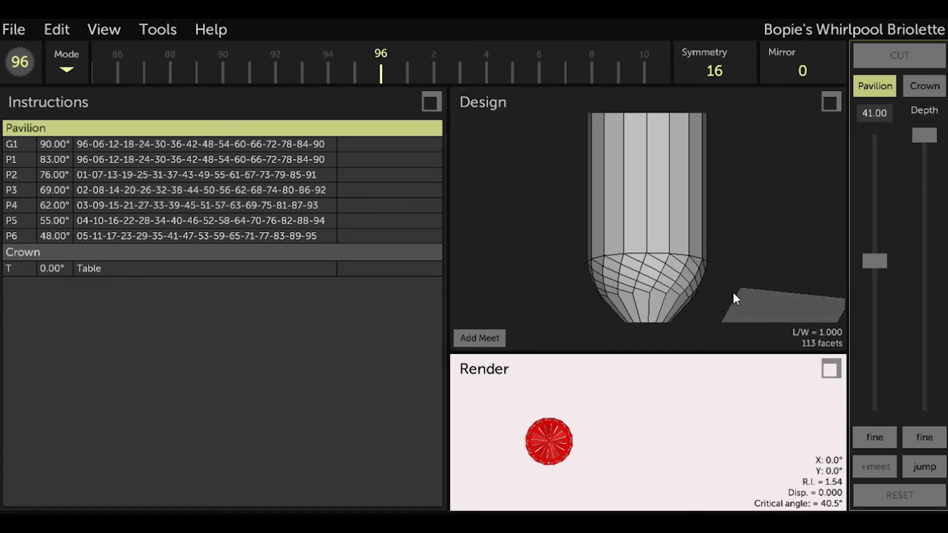
pyautogui.moveTo(925, 134); pyautogui.dragTo(923, 313)
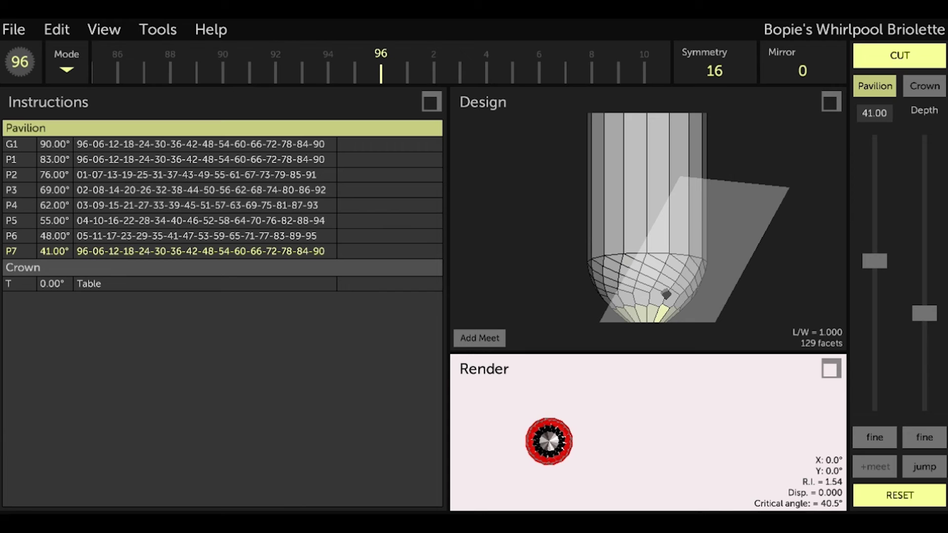
pyautogui.scroll(1, 671, 293)
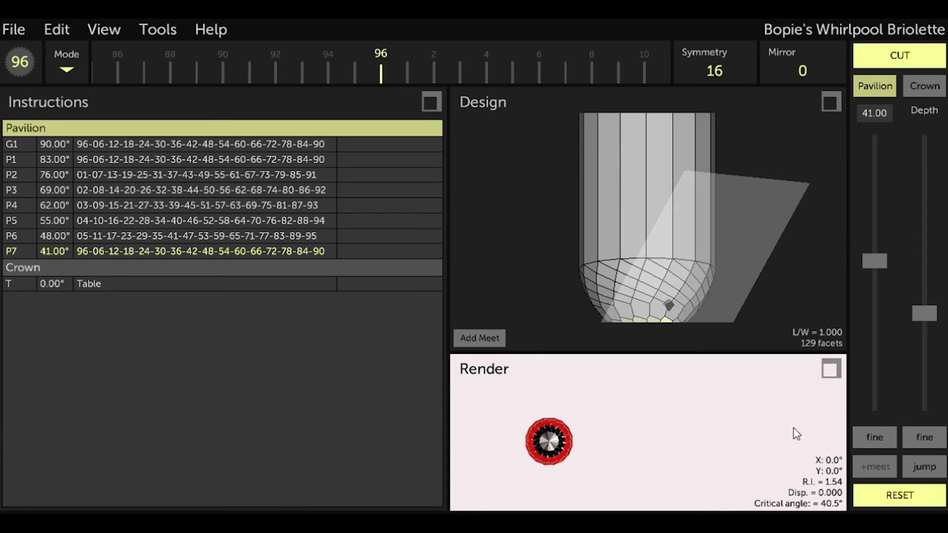
pyautogui.click(916, 470)
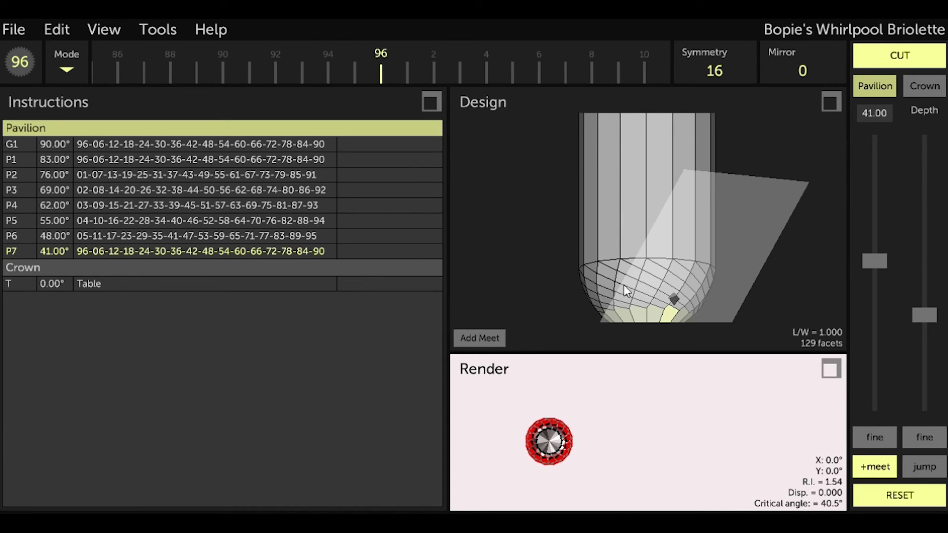
pyautogui.moveTo(623, 286); pyautogui.dragTo(546, 245)
pyautogui.scroll(-3, 550, 253)
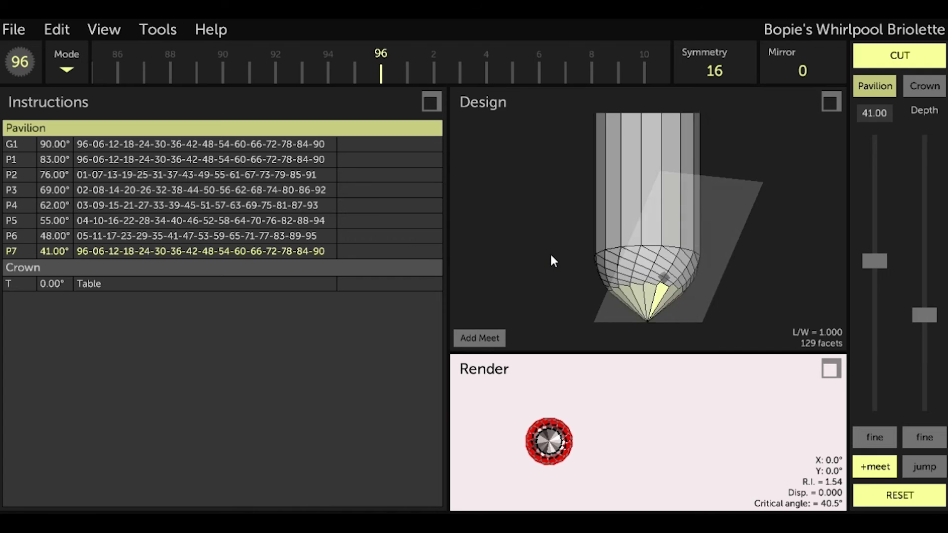
pyautogui.click(932, 54)
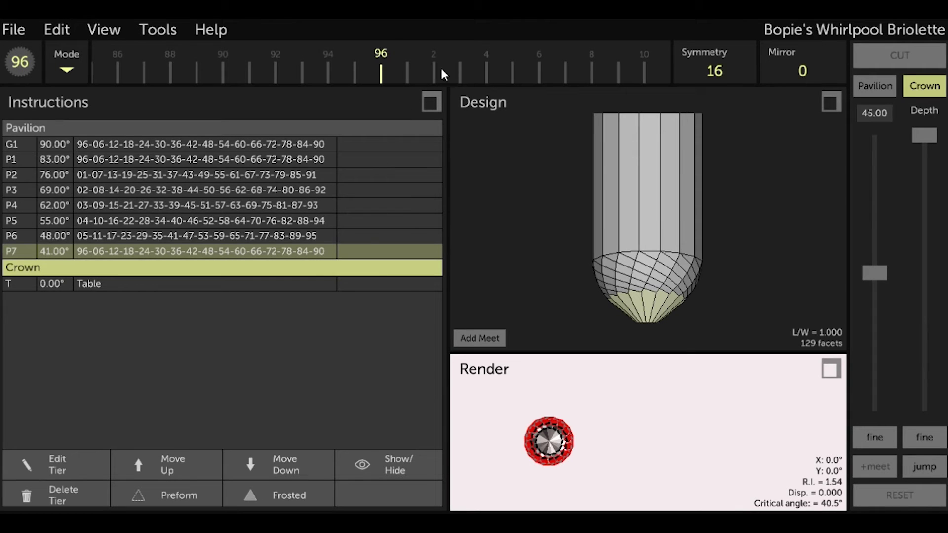
# Step: Cut a 31° pavilion tier on index 1 with 16-fold symmetry, deepening it until it jumps to a meet point on the 41° facets
pyautogui.scroll(-1, 495, 61)
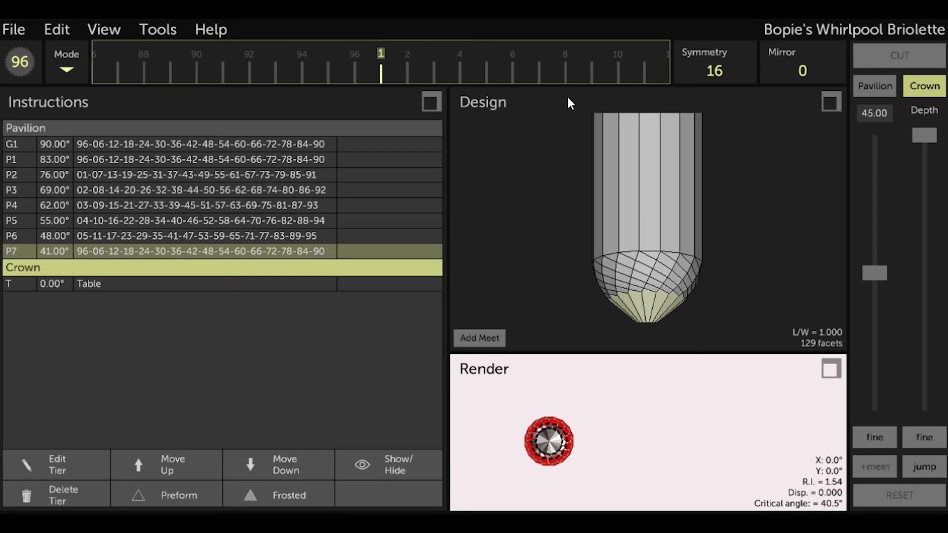
pyautogui.click(868, 117)
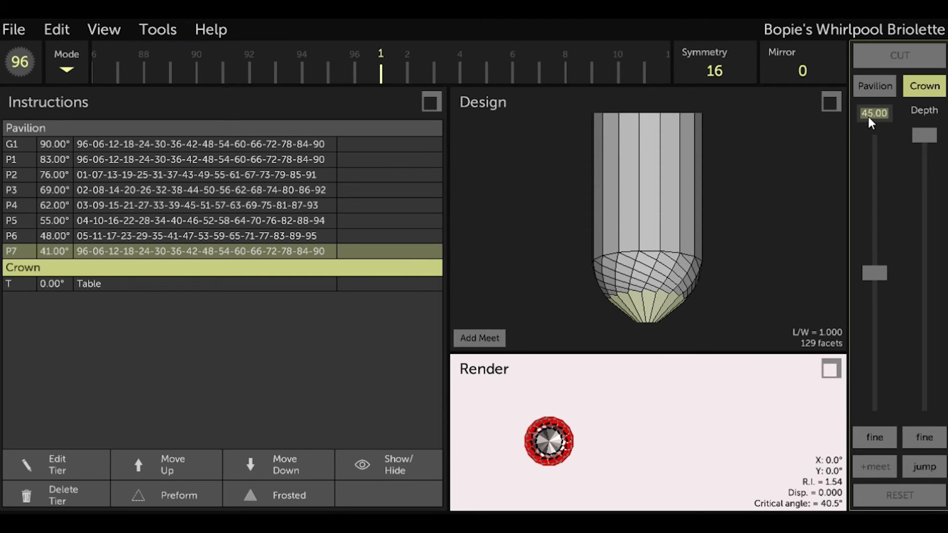
pyautogui.click(862, 90)
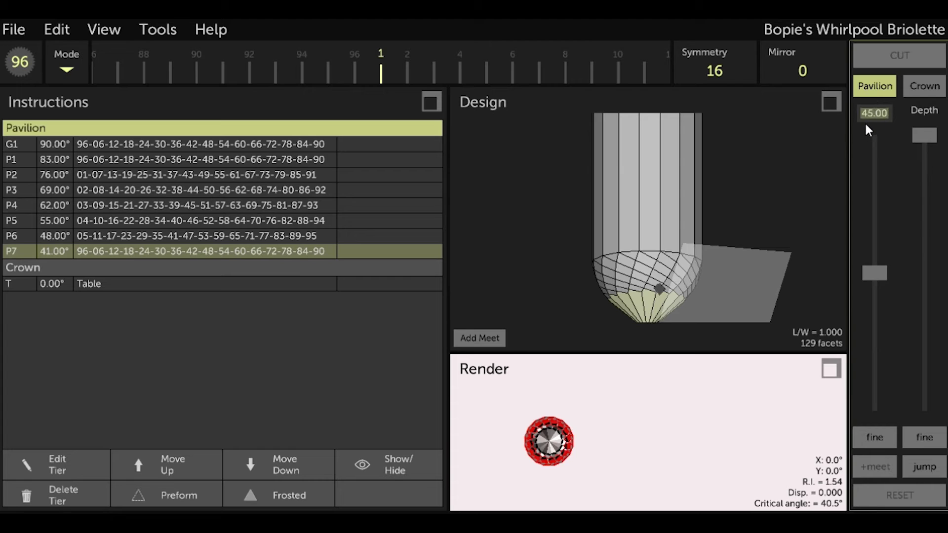
pyautogui.write('31.')
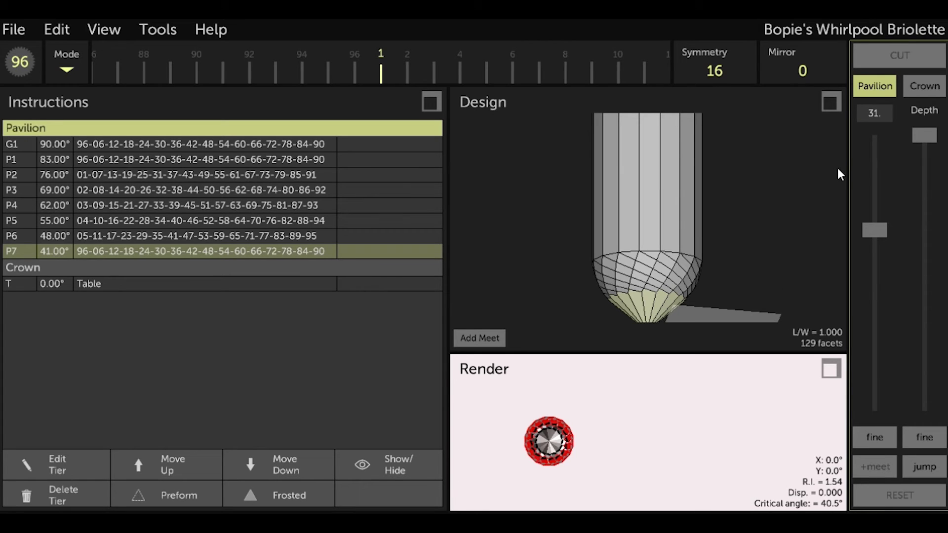
pyautogui.write('00')
pyautogui.scroll(1, 649, 295)
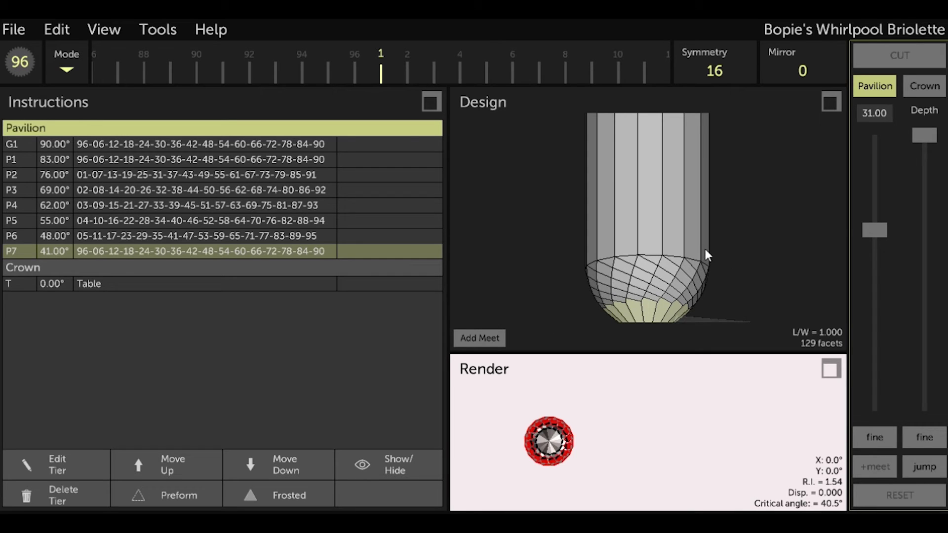
pyautogui.moveTo(923, 135); pyautogui.dragTo(944, 298)
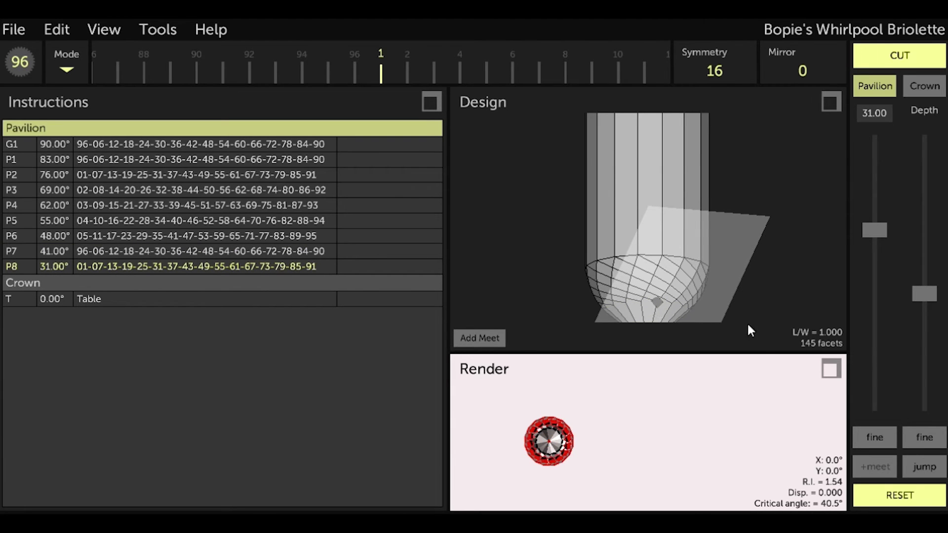
pyautogui.click(911, 472)
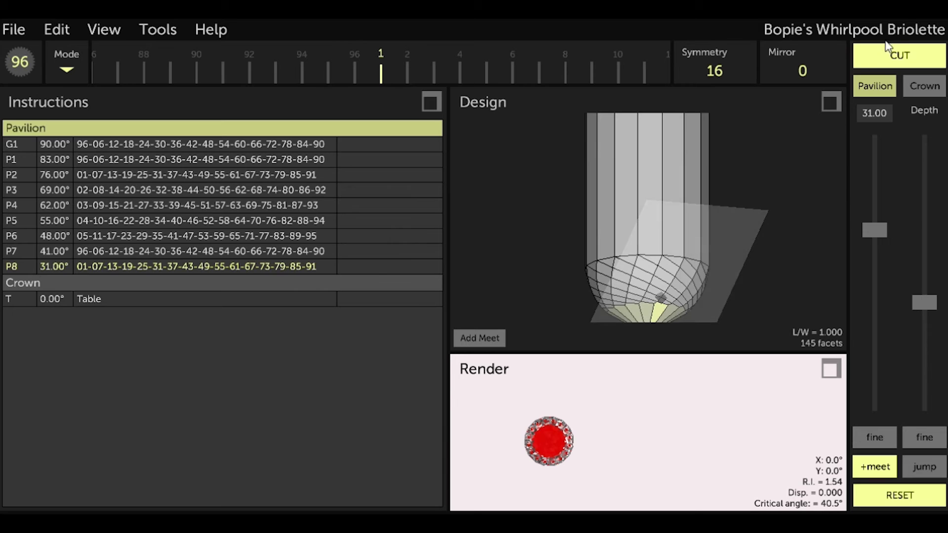
pyautogui.click(911, 50)
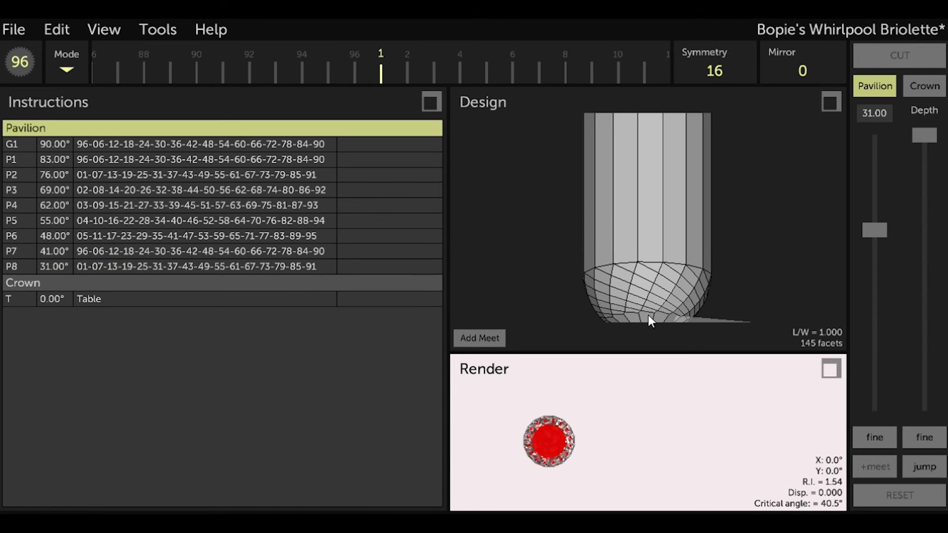
# Step: Set up a 20° pavilion tier on index 1 with 16-fold symmetry and lower it into the 31° facets around the culet
pyautogui.scroll(-4, 492, 278)
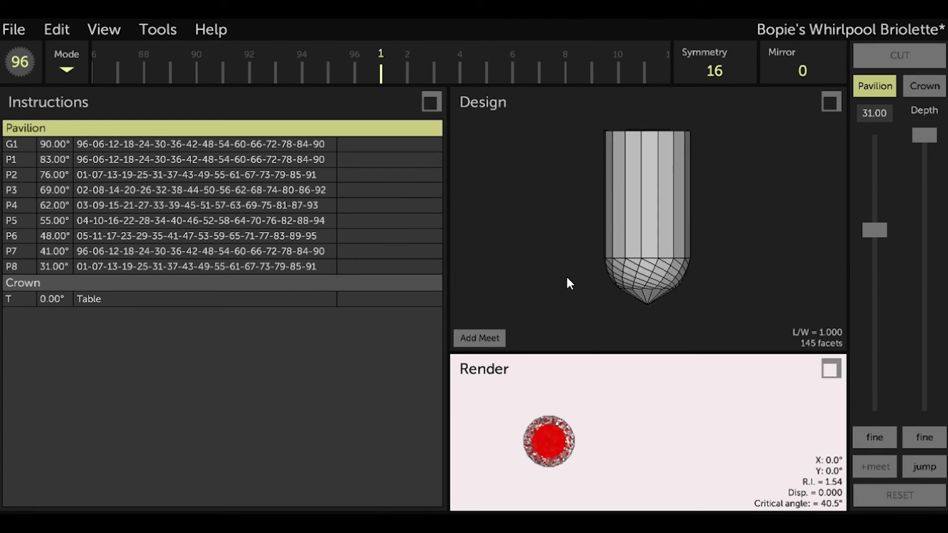
pyautogui.moveTo(569, 282); pyautogui.dragTo(593, 344)
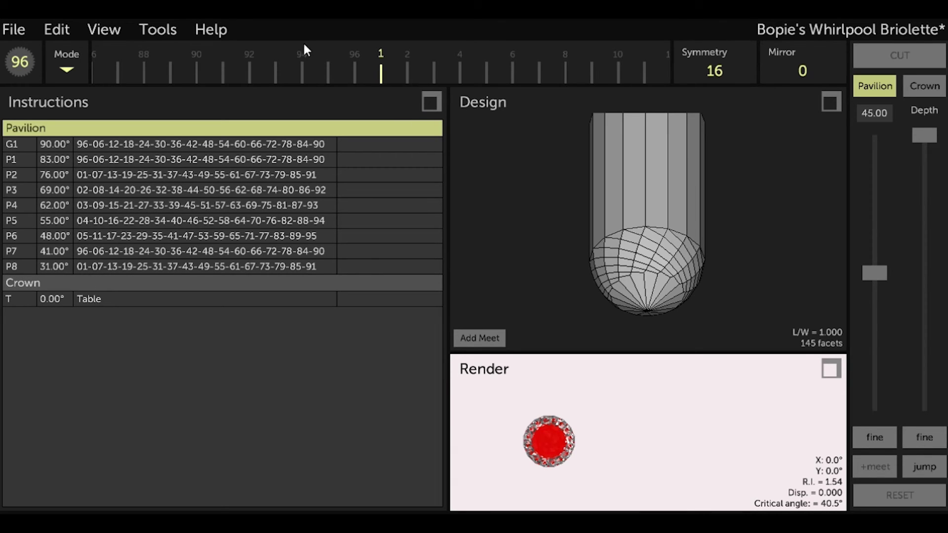
pyautogui.click(868, 114)
pyautogui.write('20.')
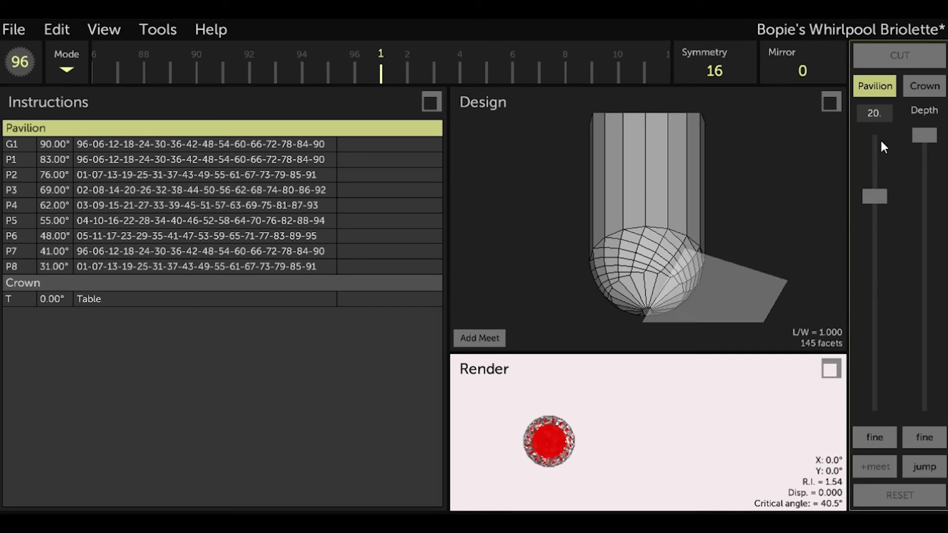
pyautogui.press('Return')
pyautogui.moveTo(930, 133); pyautogui.dragTo(931, 287)
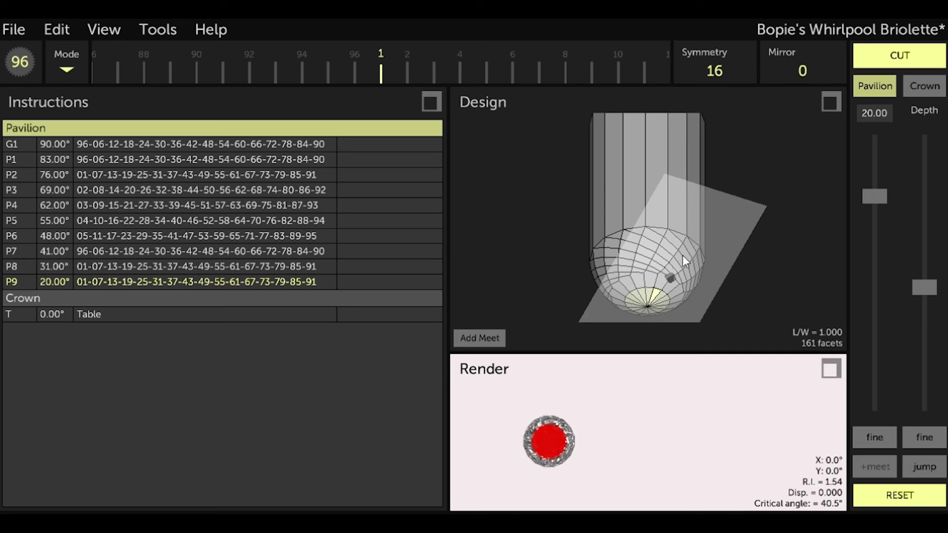
# Step: Fine-tune the 20° tier's depth by eye so its facets form a small cap at the culet, cut it and save the design
pyautogui.moveTo(605, 249); pyautogui.dragTo(588, 185)
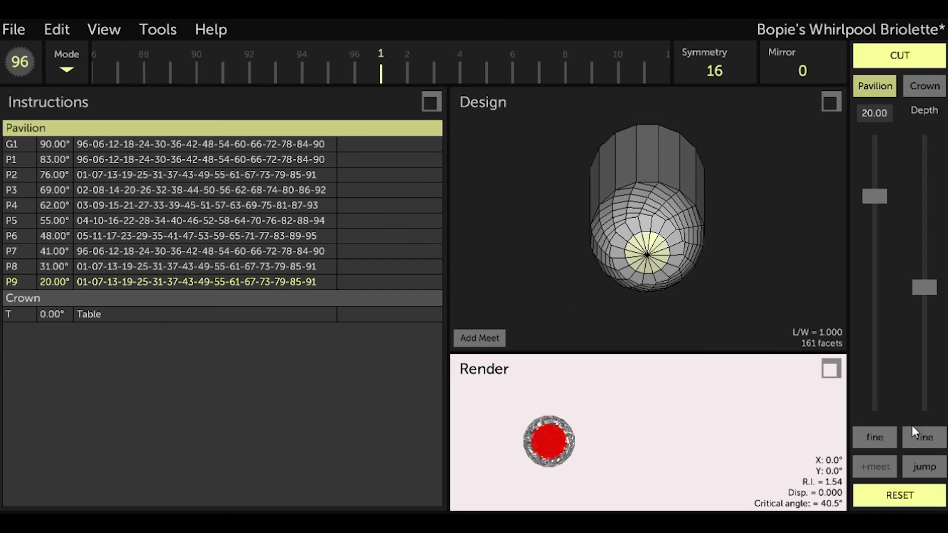
pyautogui.click(922, 434)
pyautogui.moveTo(919, 273); pyautogui.dragTo(920, 289)
pyautogui.scroll(3, 568, 226)
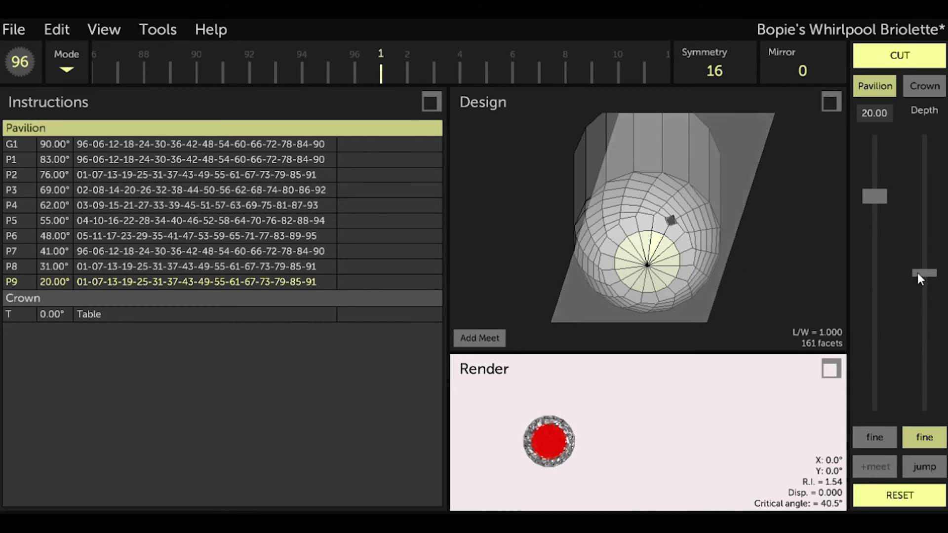
pyautogui.moveTo(917, 273)
pyautogui.mouseDown()
pyautogui.moveTo(917, 286)
pyautogui.moveTo(911, 274)
pyautogui.mouseUp()
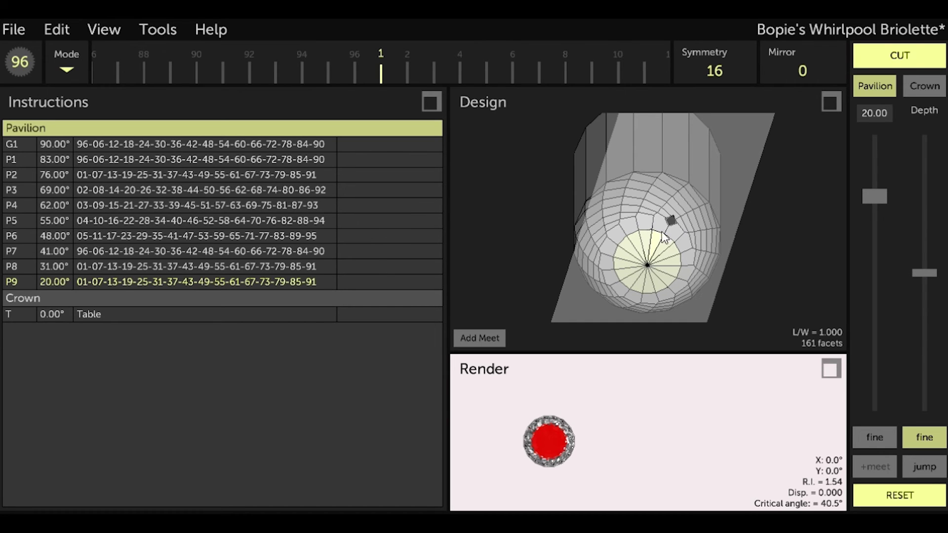
pyautogui.moveTo(643, 249); pyautogui.dragTo(589, 278)
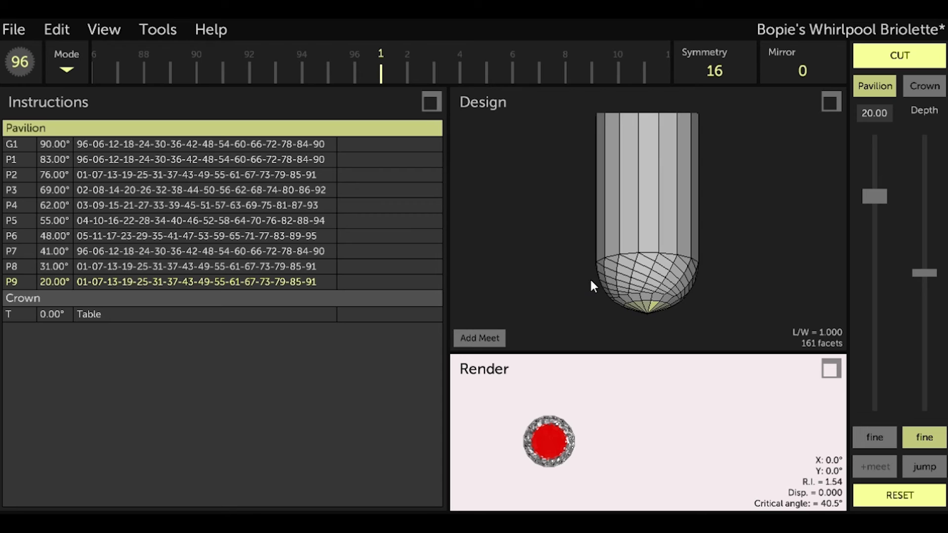
pyautogui.click(928, 53)
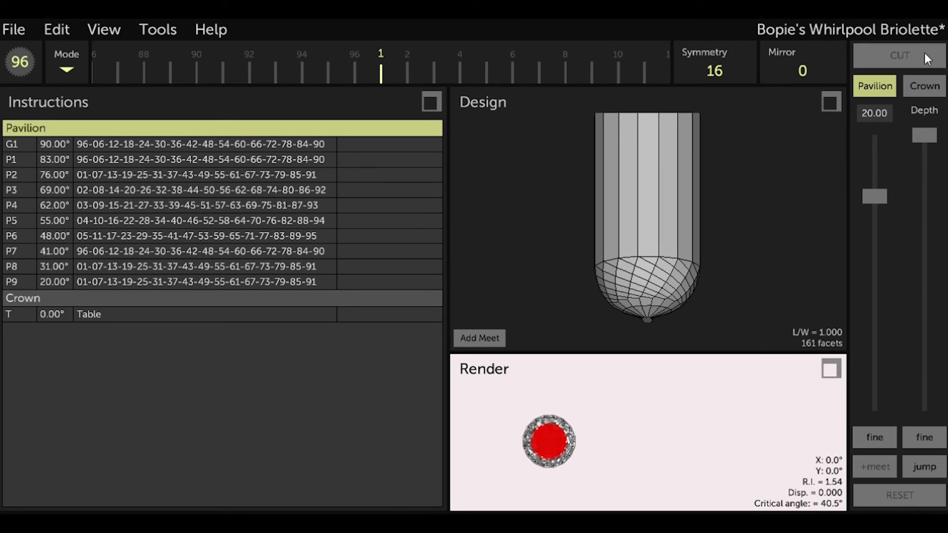
pyautogui.click(14, 31)
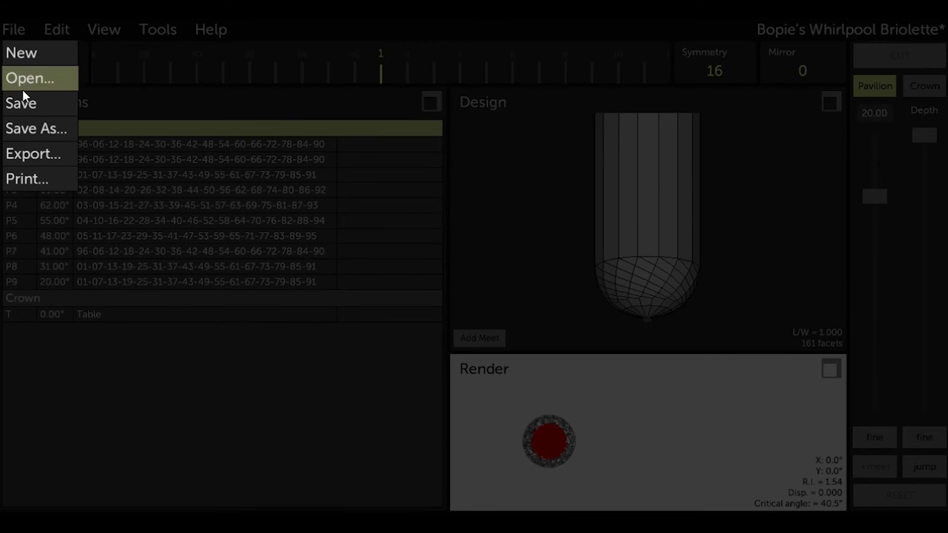
pyautogui.click(21, 105)
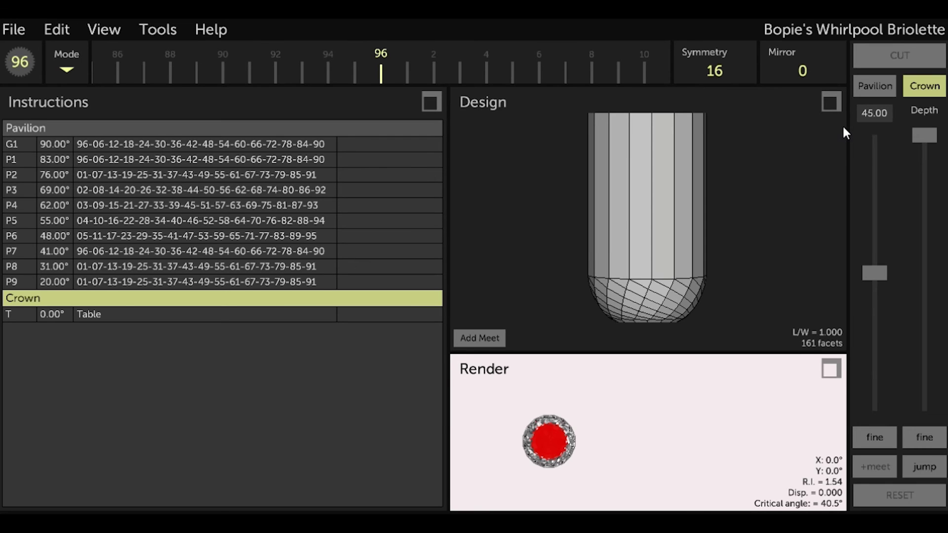
# Step: Cut an 86° crown tier on index 96 with 16-fold symmetry, deepening it to the meet point at the upper edge of the pavilion facets
pyautogui.click(863, 114)
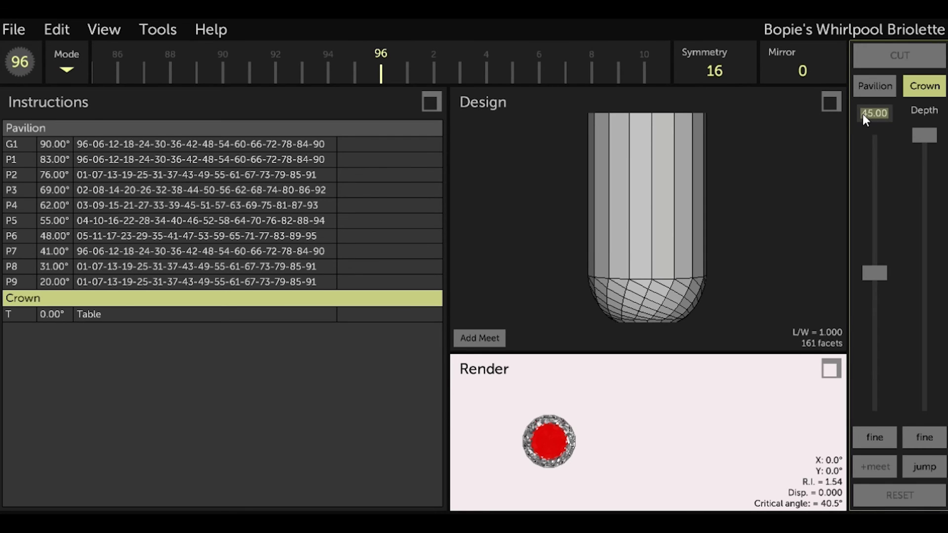
pyautogui.write('86')
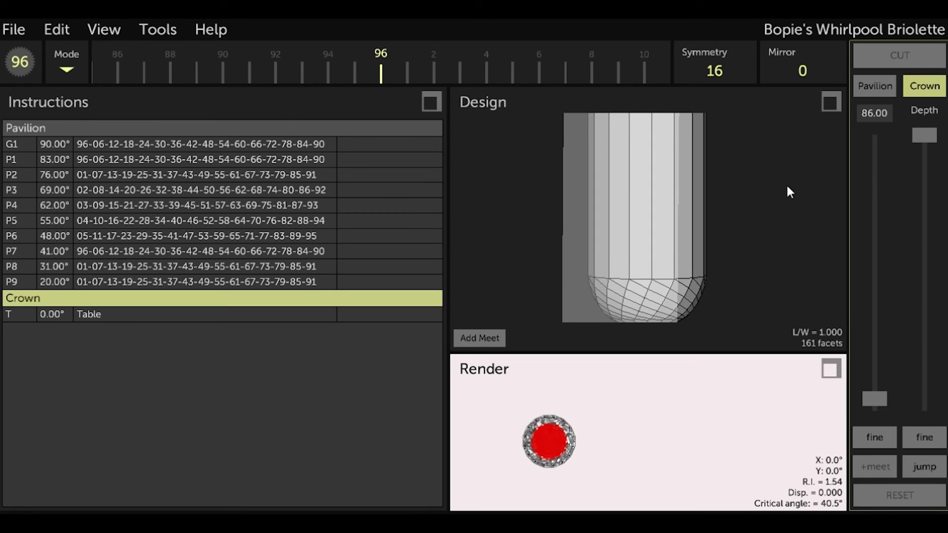
pyautogui.moveTo(925, 137); pyautogui.dragTo(931, 338)
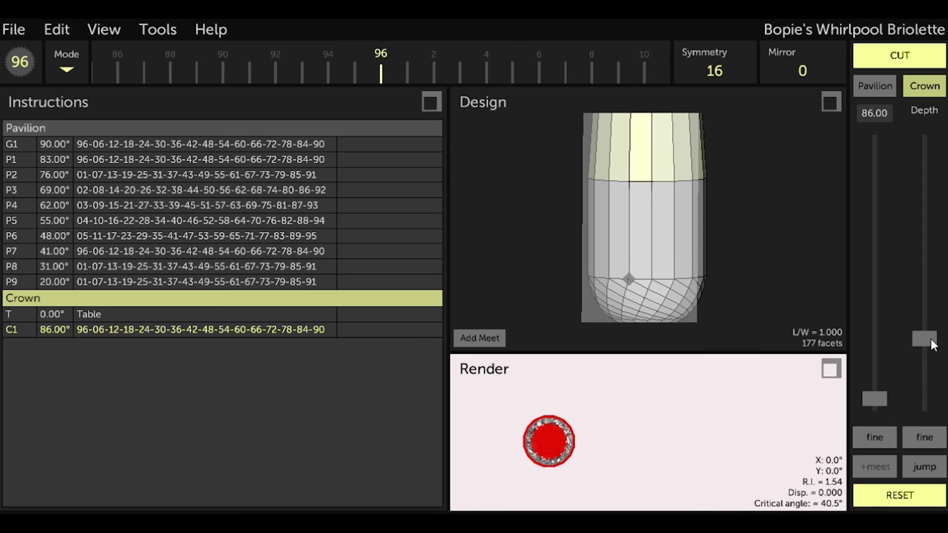
pyautogui.click(922, 470)
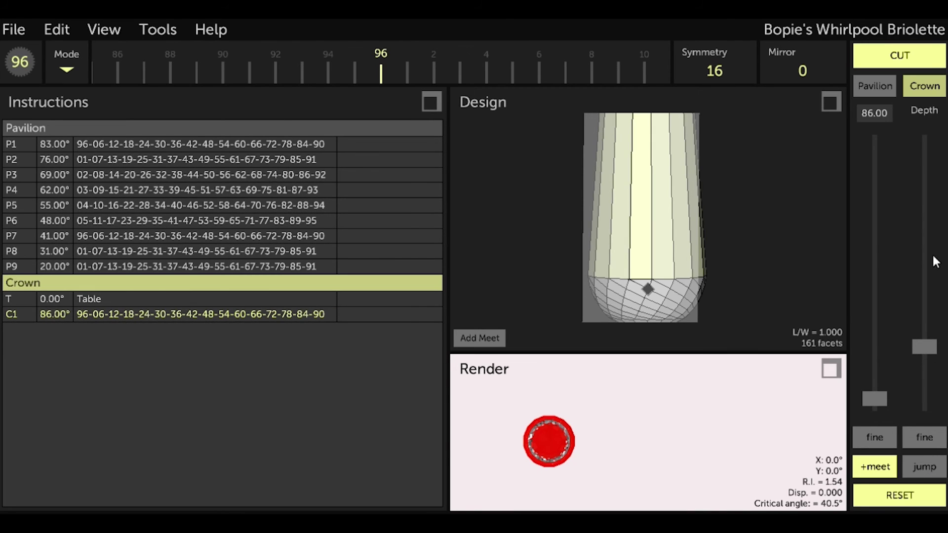
pyautogui.click(937, 57)
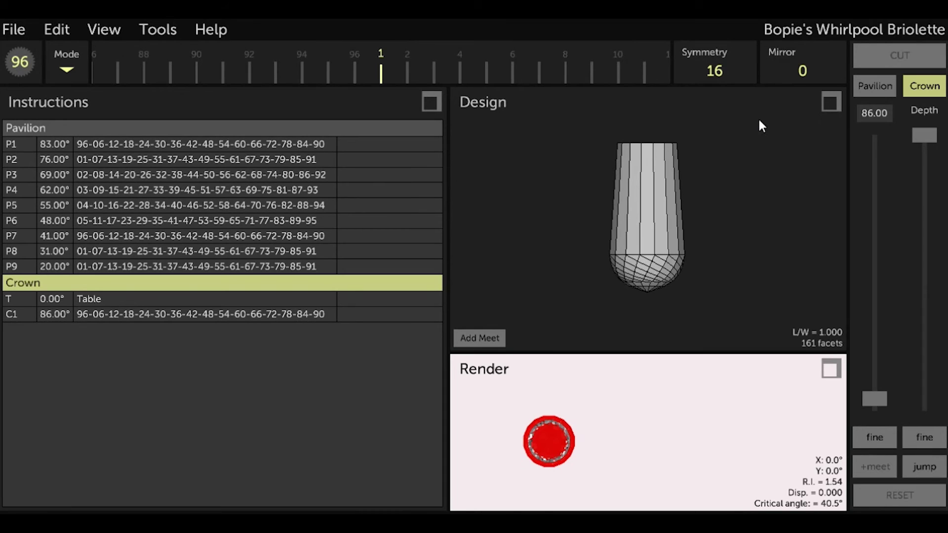
# Step: Cut an 82° crown tier on index 1 with 16-fold symmetry, jumping its depth to the next meet point, and save the design
pyautogui.click(875, 114)
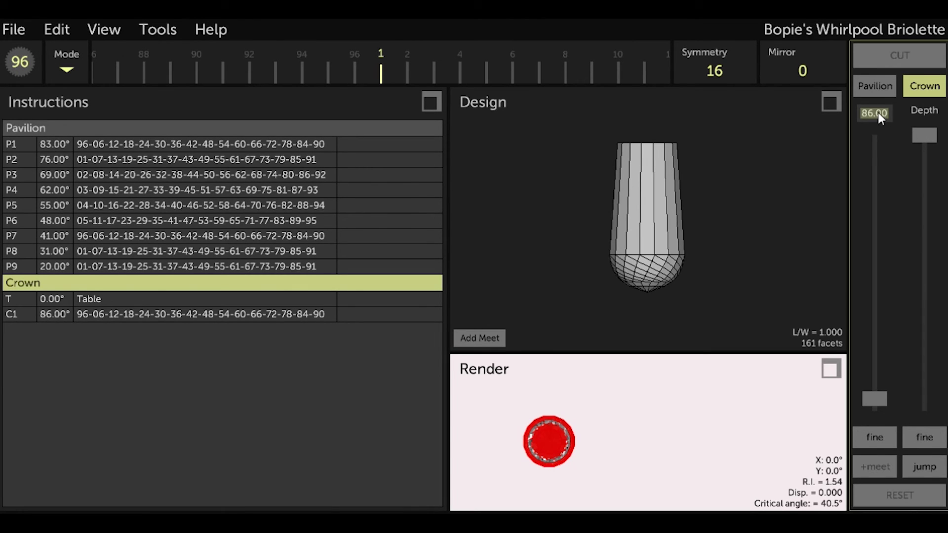
pyautogui.write('82')
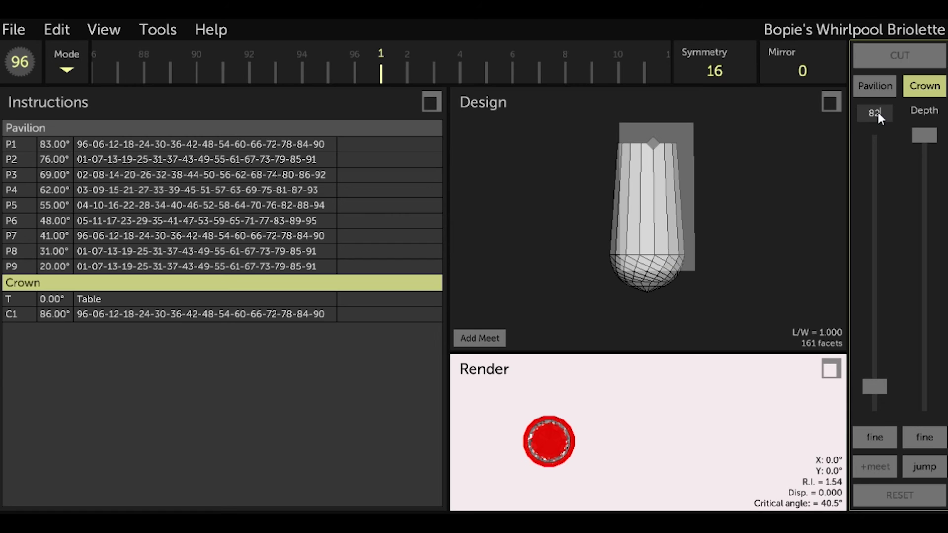
pyautogui.press('Return')
pyautogui.moveTo(932, 138); pyautogui.dragTo(925, 340)
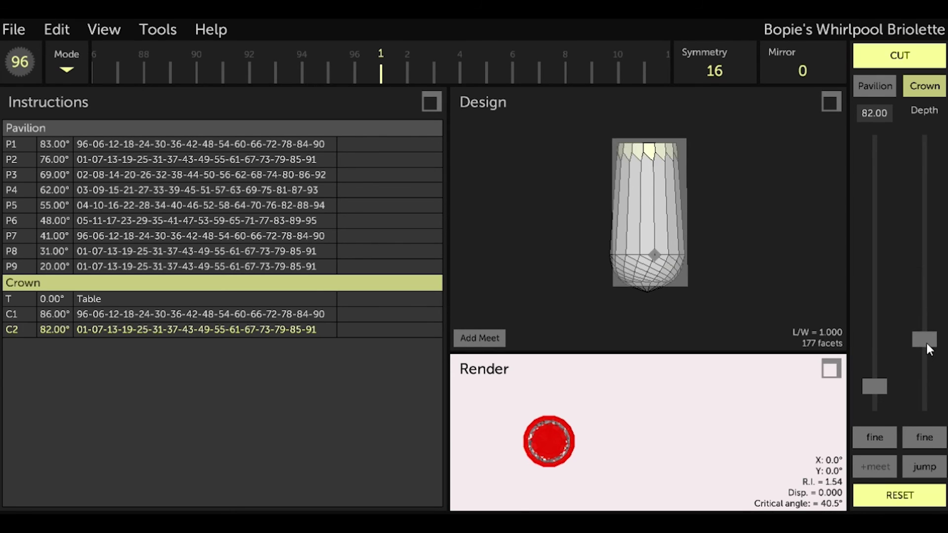
pyautogui.click(930, 467)
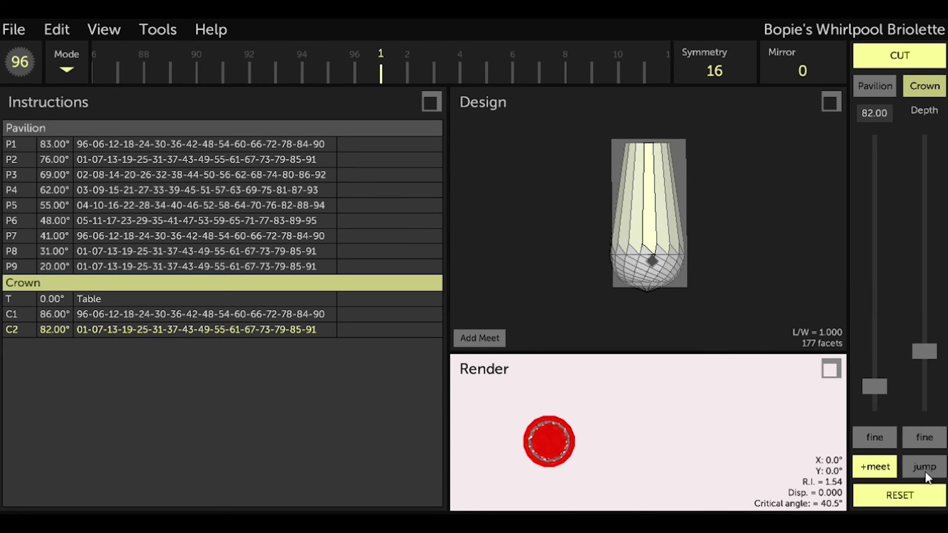
pyautogui.click(936, 57)
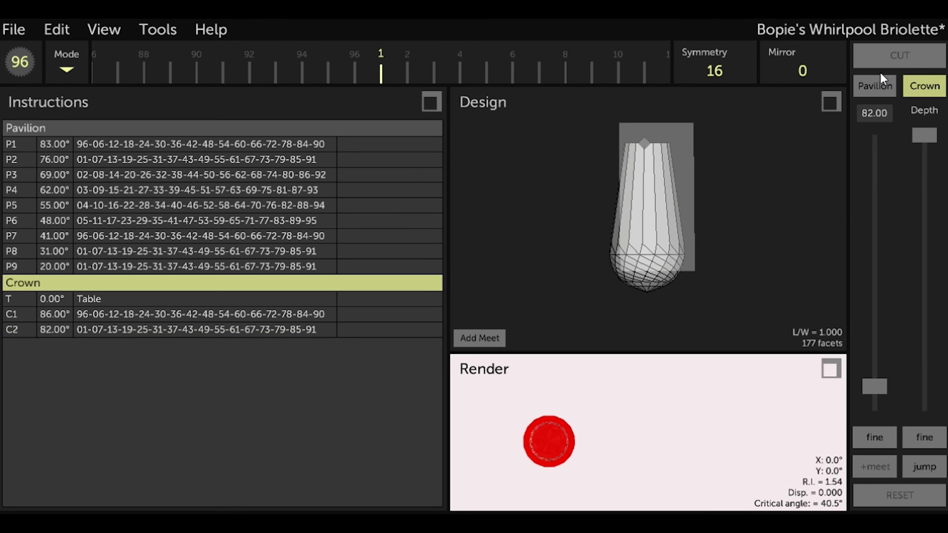
pyautogui.hotkey('ctrl', 's')
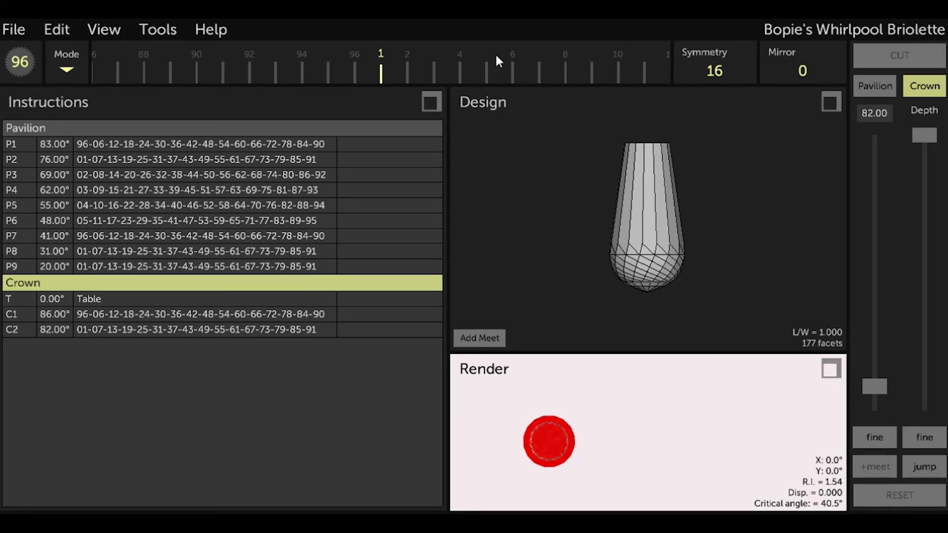
# Step: Cut a 78° crown tier on index 2 with 16-fold symmetry, deepening it until it jumps to a meet point on the 82° facets
pyautogui.moveTo(495, 52); pyautogui.dragTo(472, 50)
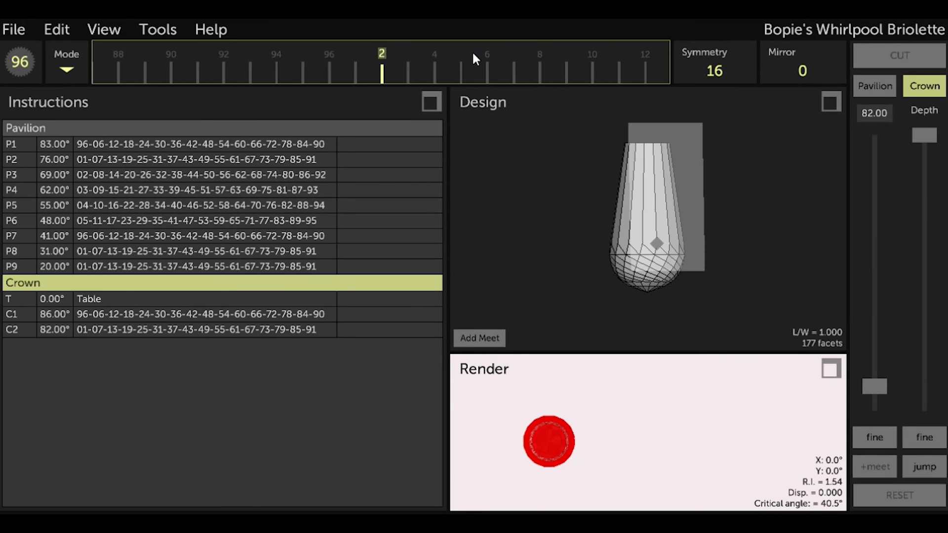
pyautogui.click(868, 113)
pyautogui.write('78')
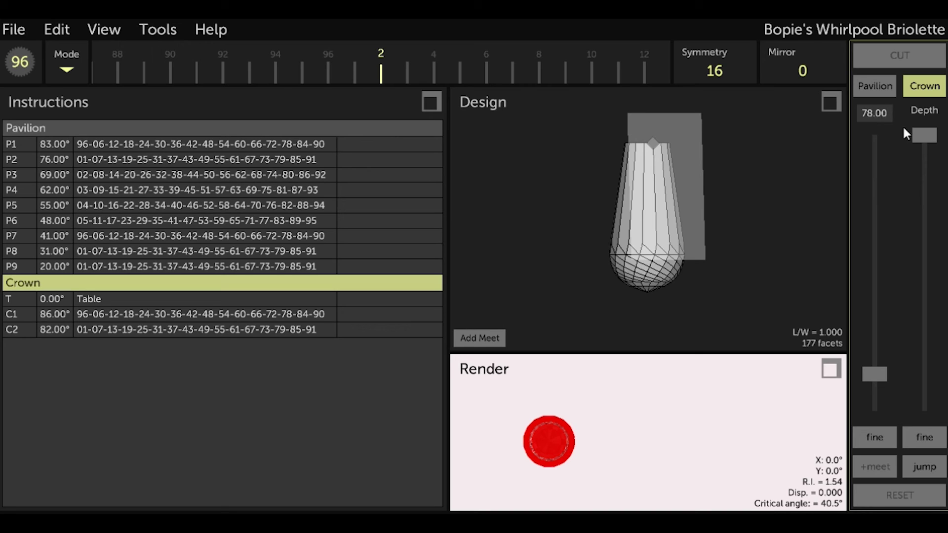
pyautogui.moveTo(924, 135); pyautogui.dragTo(908, 339)
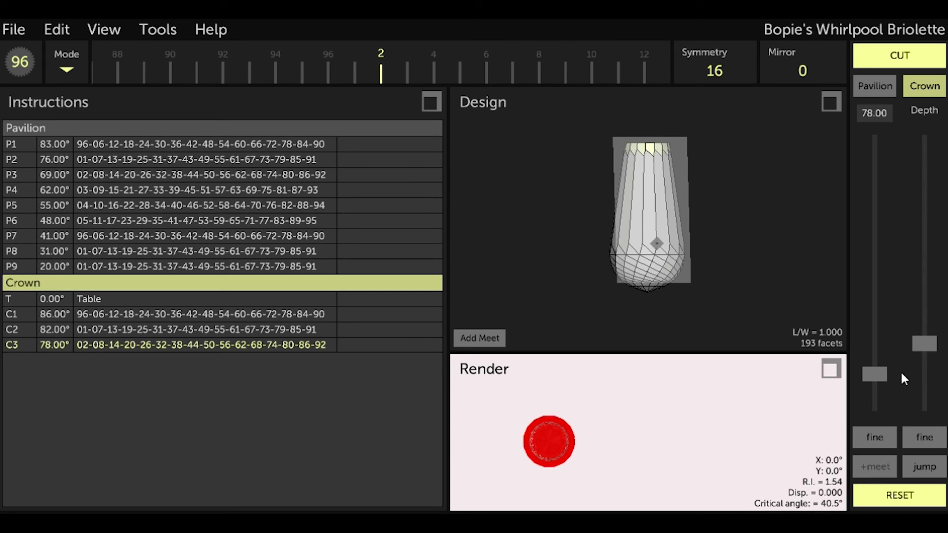
pyautogui.click(932, 469)
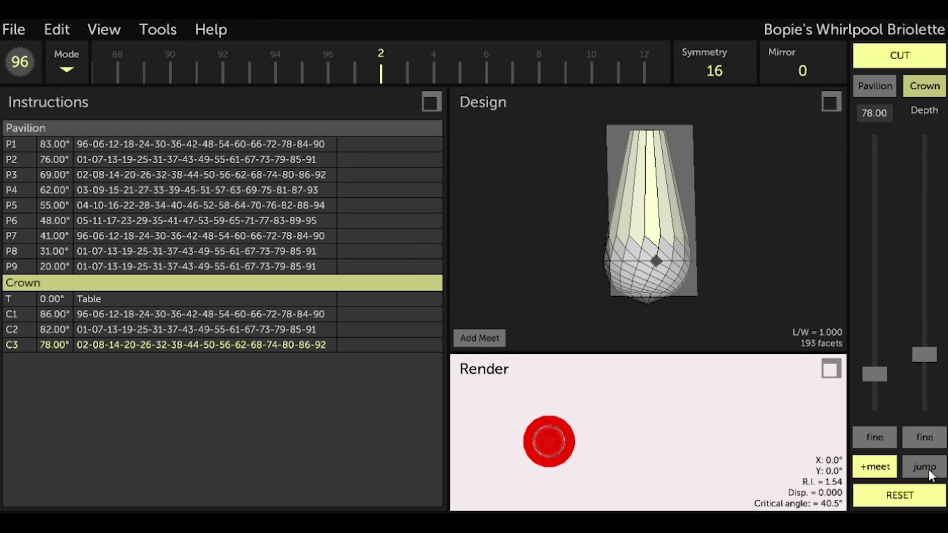
pyautogui.click(933, 56)
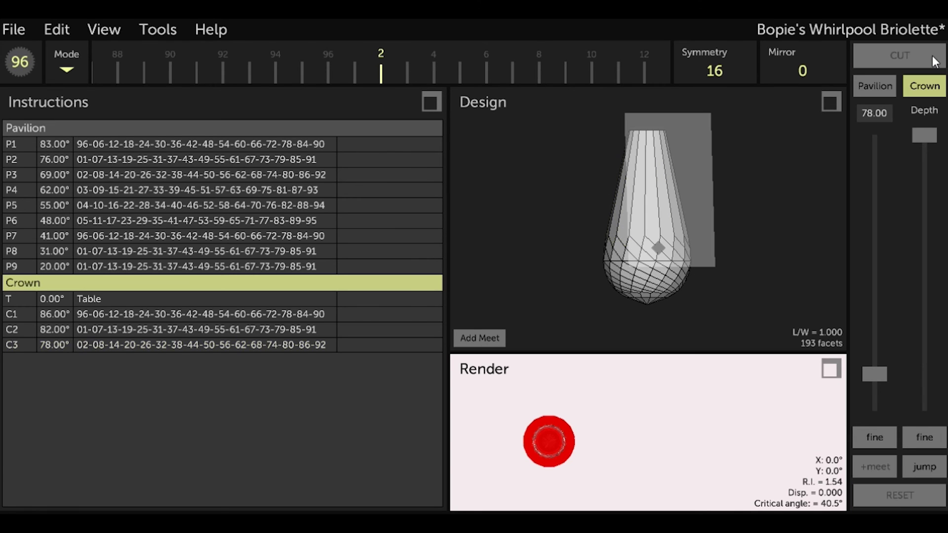
# Step: Cut a 74° crown tier on index 3 with 16-fold symmetry, jumping its depth to the next meet point on the 78° facets
pyautogui.scroll(-1, 598, 61)
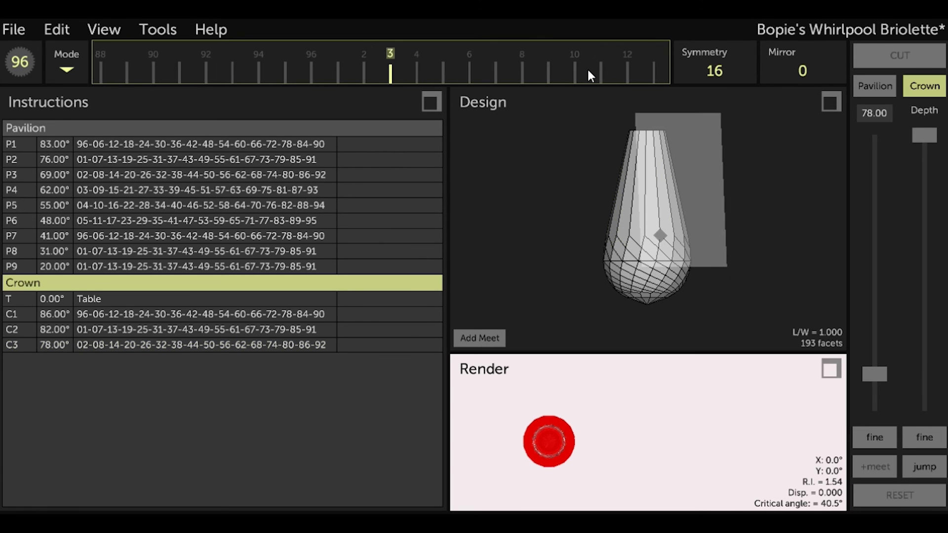
pyautogui.click(875, 112)
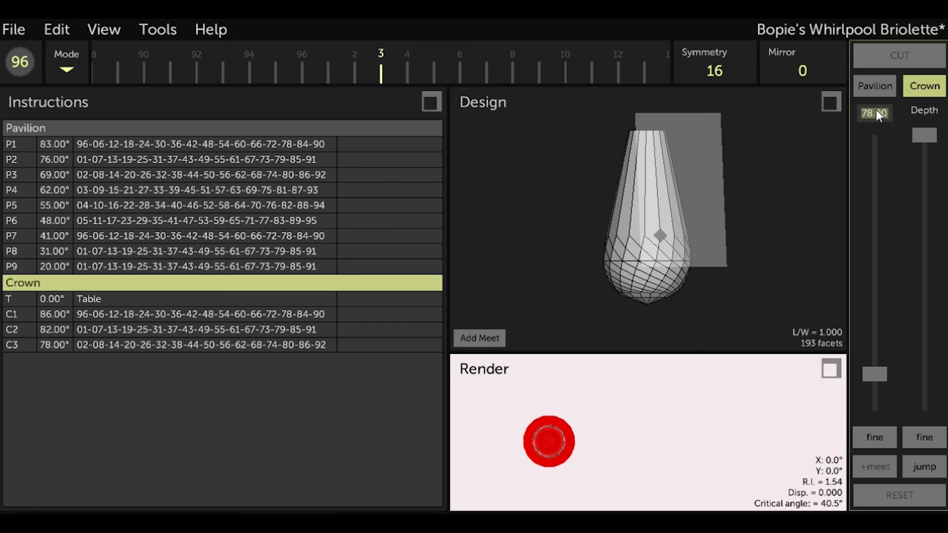
pyautogui.write('74')
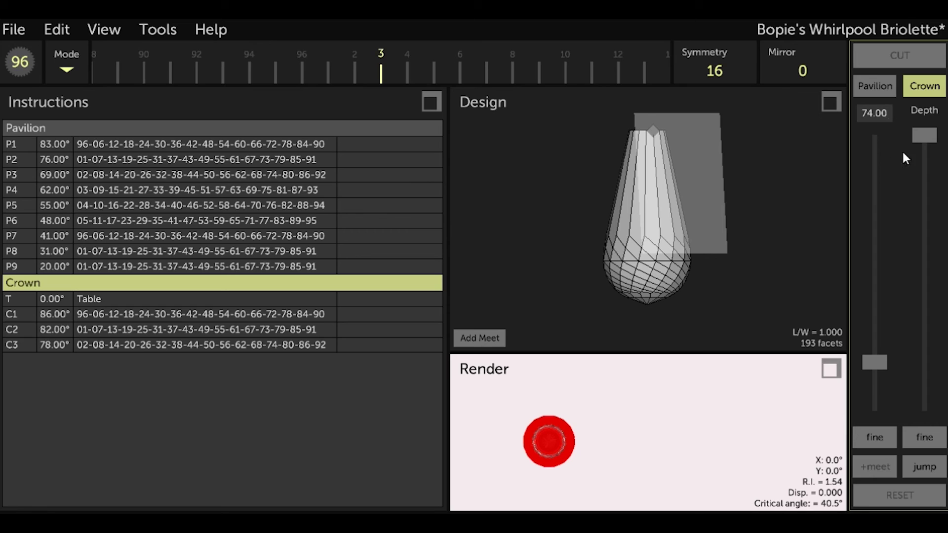
pyautogui.moveTo(932, 136); pyautogui.dragTo(890, 354)
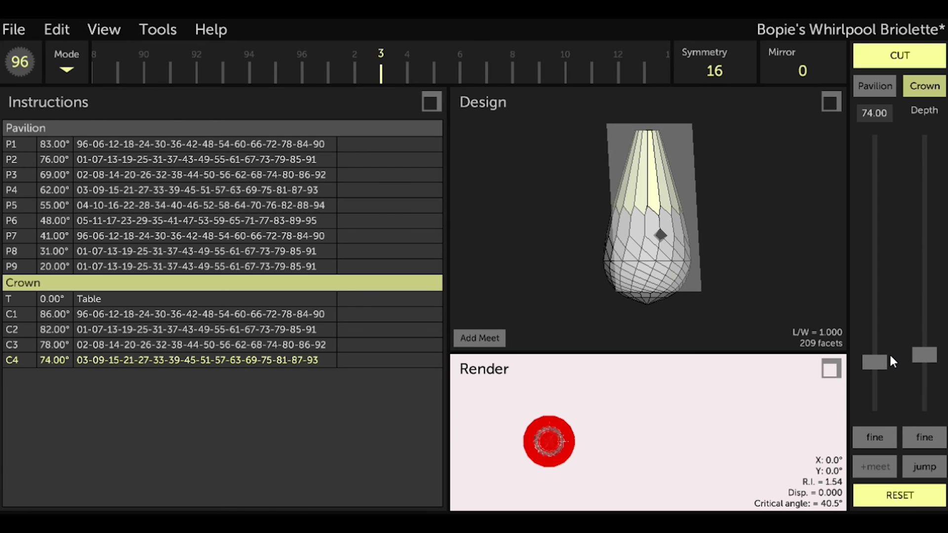
pyautogui.scroll(2, 740, 263)
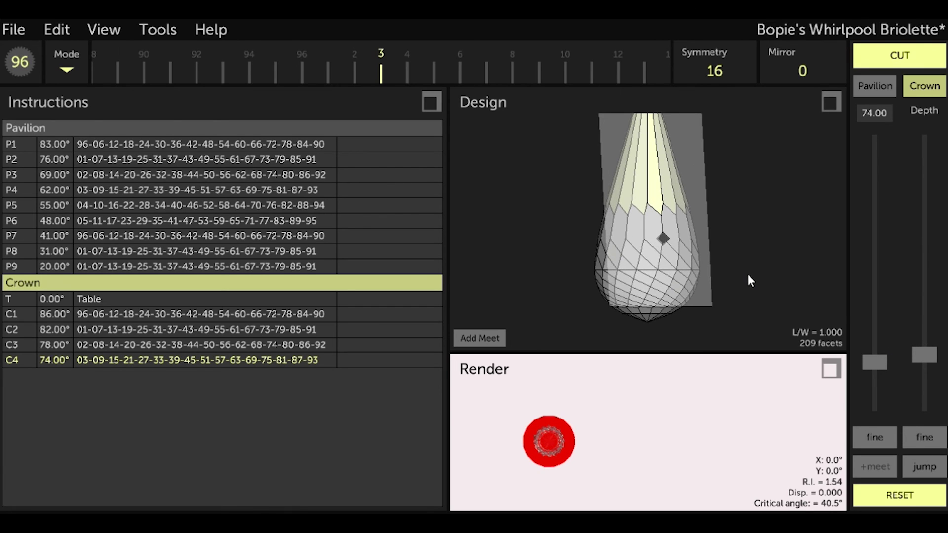
pyautogui.click(928, 466)
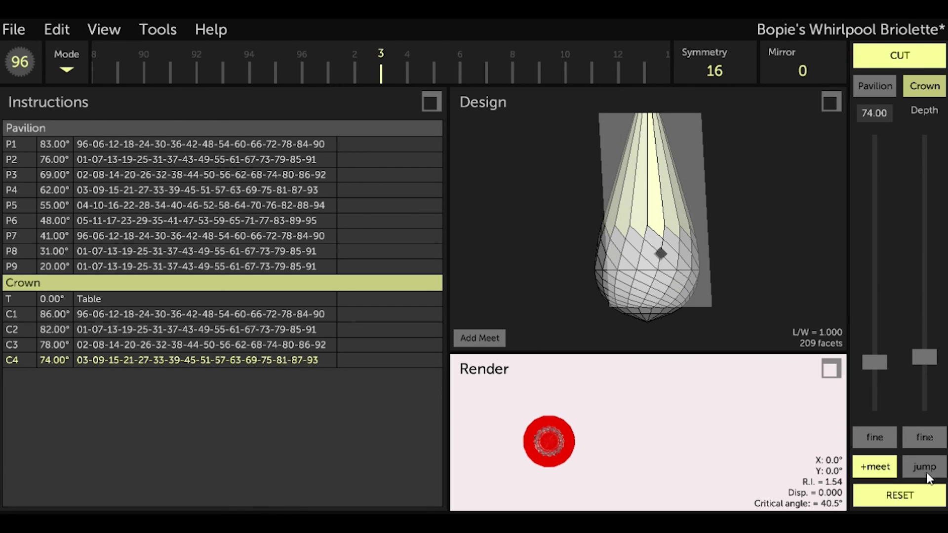
pyautogui.click(929, 54)
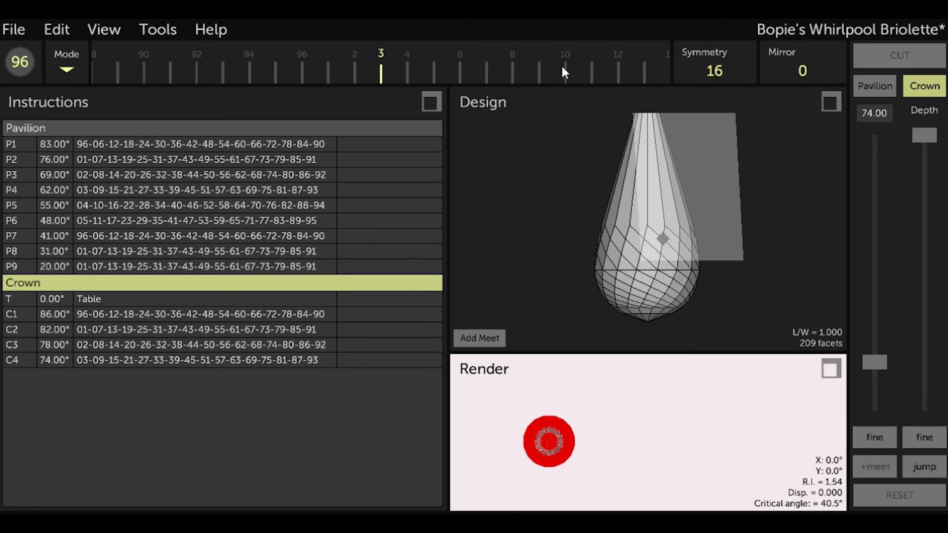
# Step: Cut a 70° crown tier on index 4 with 16-fold symmetry, deepening it until it jumps to the meet point on the 74° facets
pyautogui.moveTo(563, 68); pyautogui.dragTo(546, 66)
pyautogui.click(881, 114)
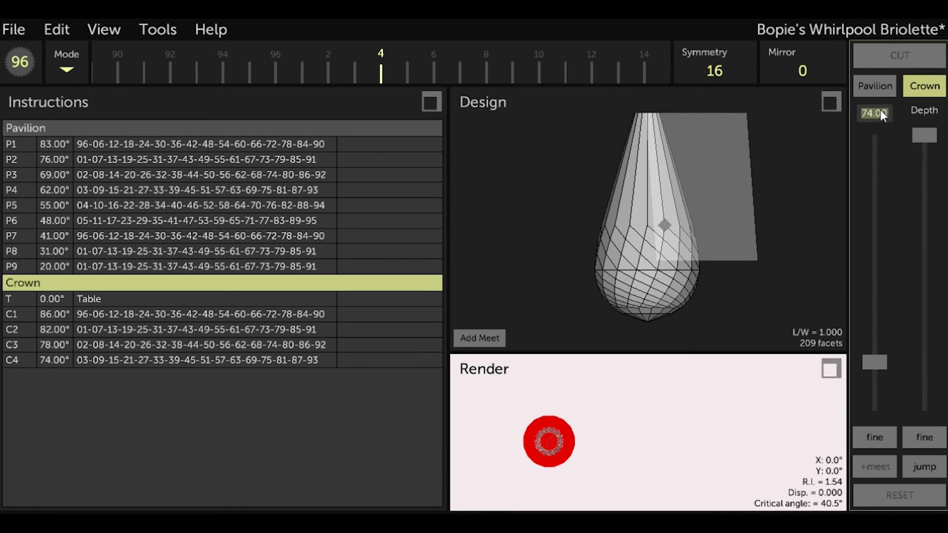
pyautogui.write('70')
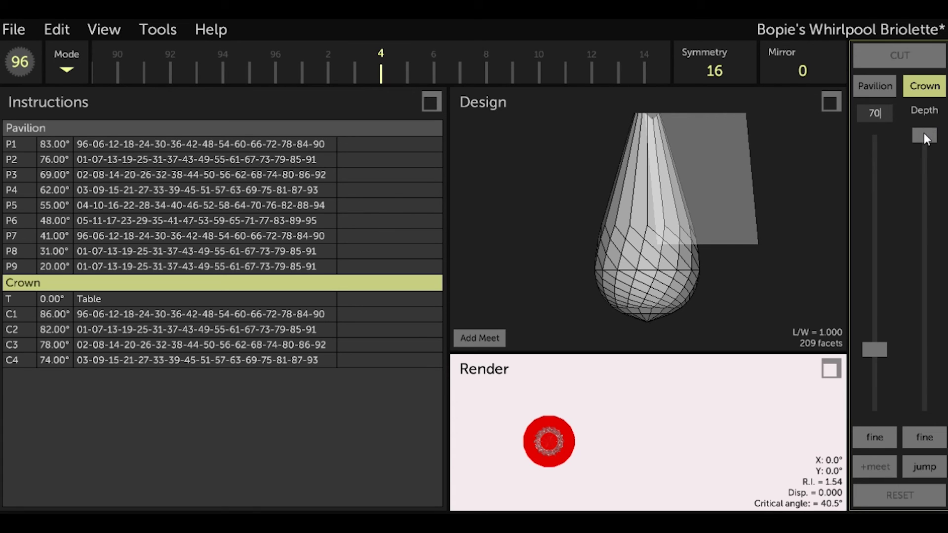
pyautogui.moveTo(926, 132); pyautogui.dragTo(890, 348)
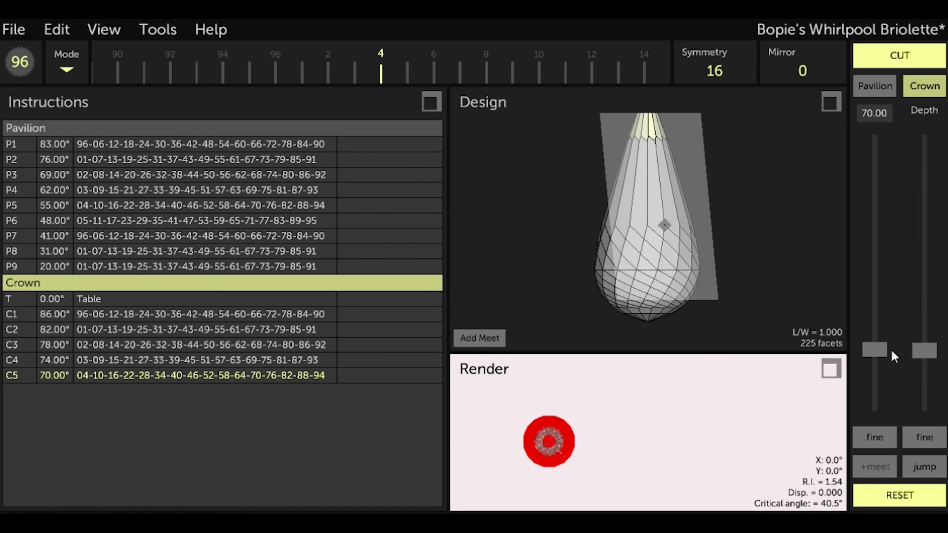
pyautogui.click(928, 465)
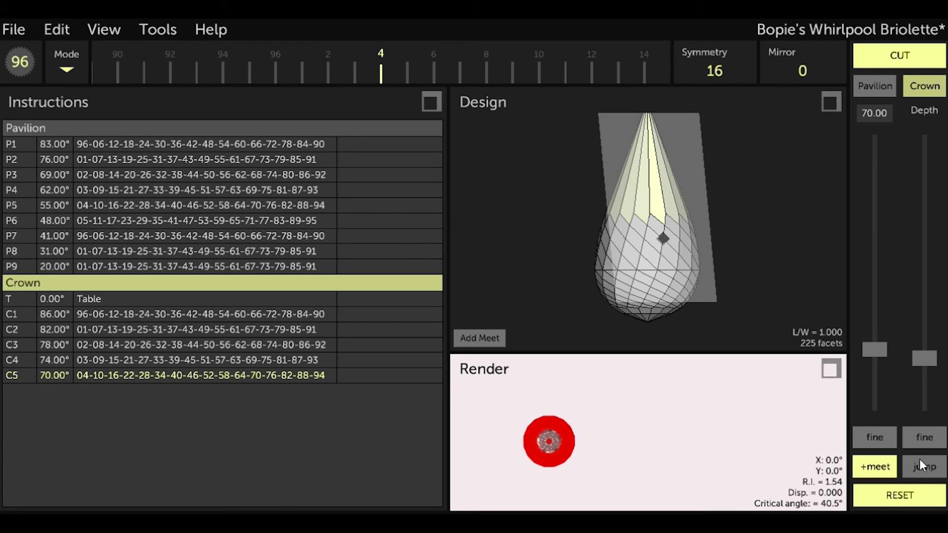
pyautogui.click(930, 55)
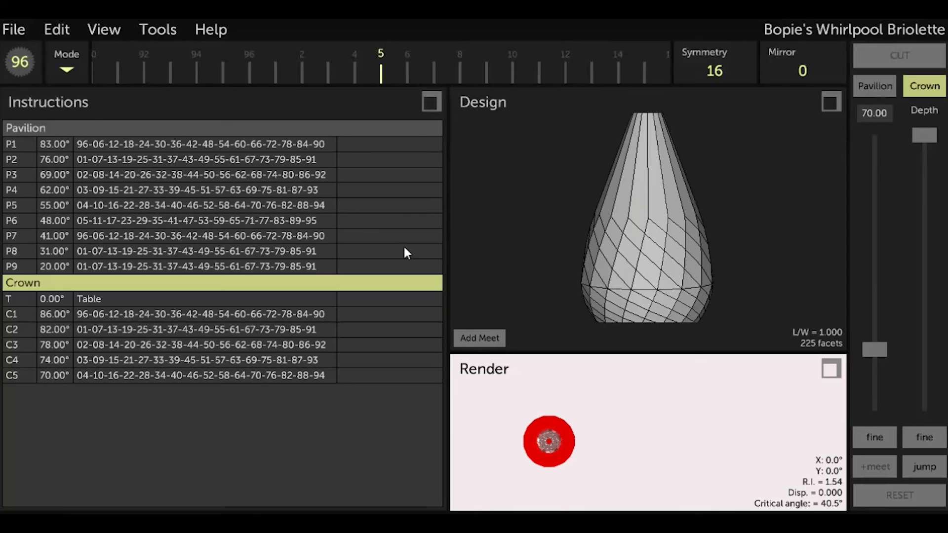
# Step: Cut a 66° crown tier on index 5 with 16-fold symmetry, jumping its depth to the meet point on the 70° facets
pyautogui.moveTo(407, 68); pyautogui.dragTo(415, 69)
pyautogui.click(870, 113)
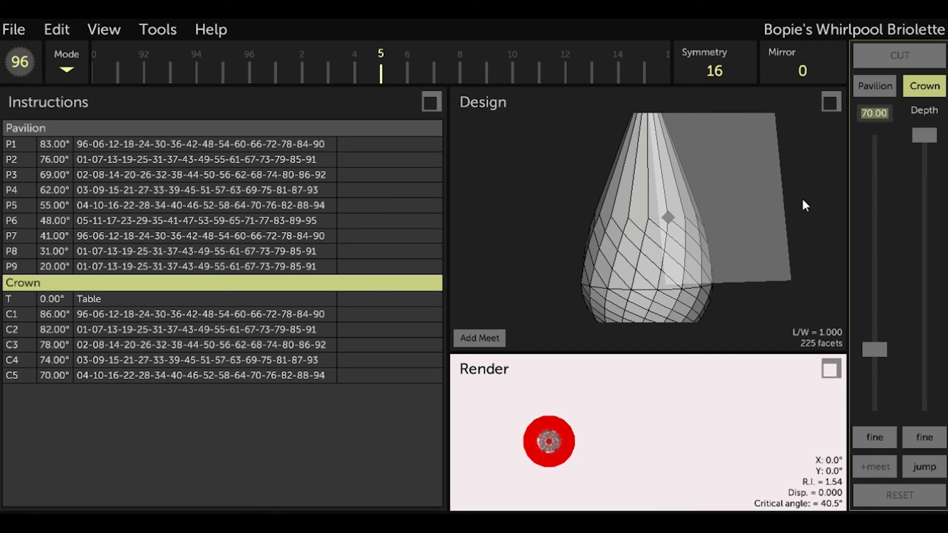
pyautogui.write('66')
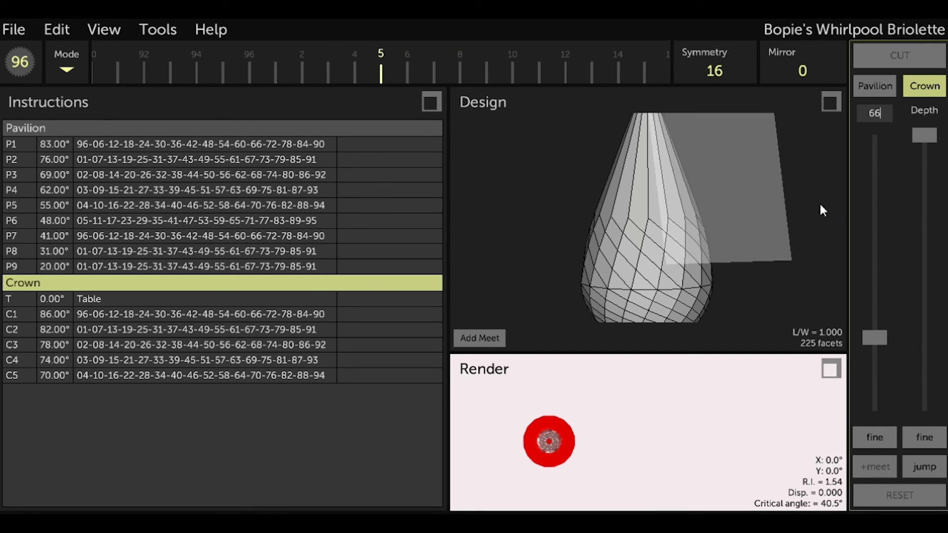
pyautogui.moveTo(923, 138); pyautogui.dragTo(930, 356)
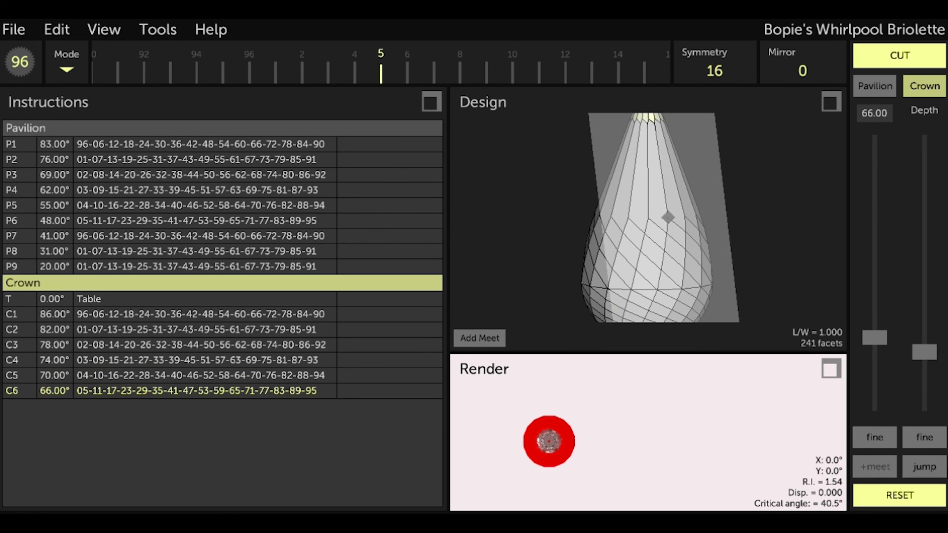
pyautogui.click(932, 473)
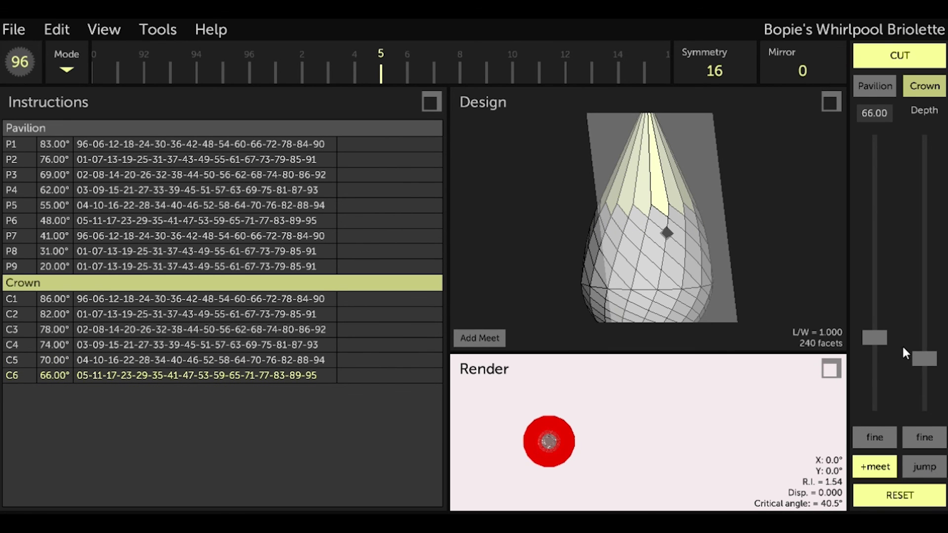
pyautogui.click(935, 56)
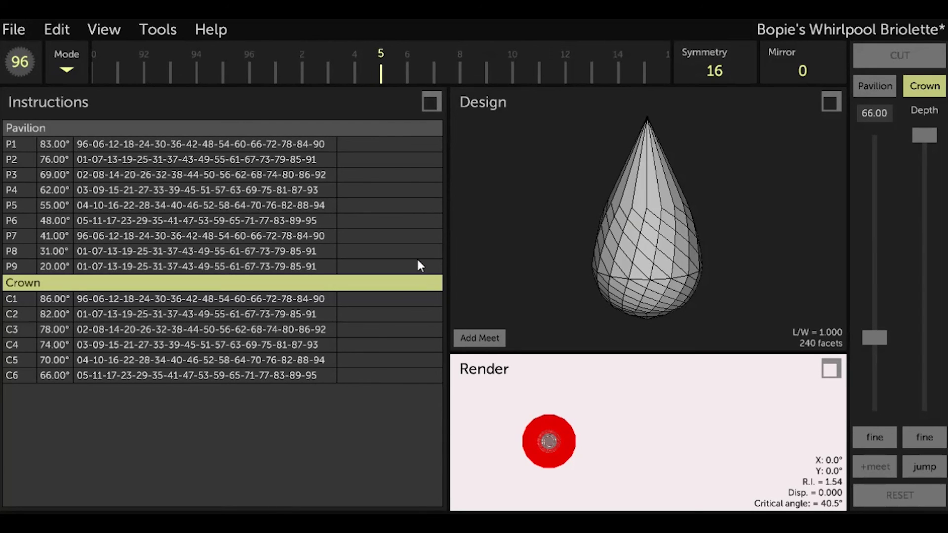
# Step: Cut a 62° crown tier on index 96 with 16-fold symmetry, jumping its depth to the meet point on the 66° facets
pyautogui.moveTo(235, 76)
pyautogui.mouseDown()
pyautogui.moveTo(297, 69)
pyautogui.moveTo(349, 84)
pyautogui.mouseUp()
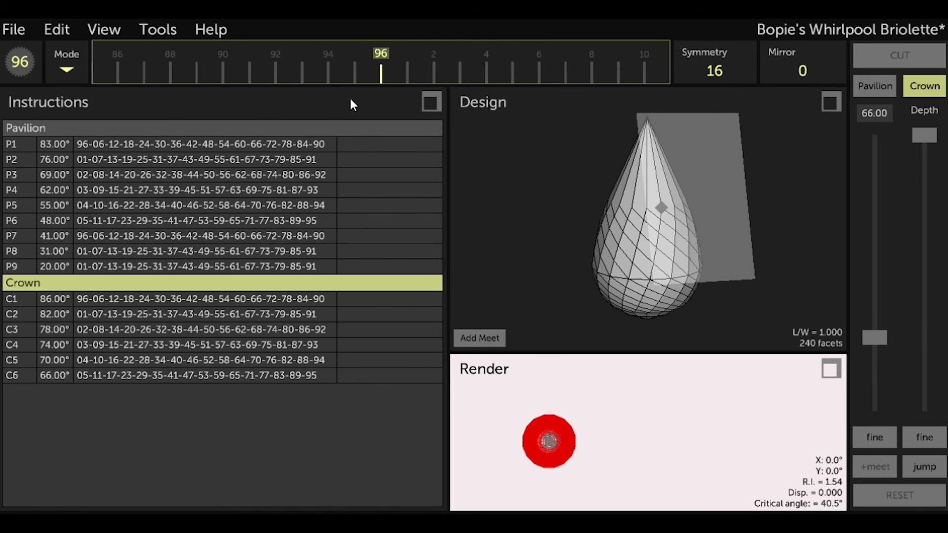
pyautogui.click(871, 114)
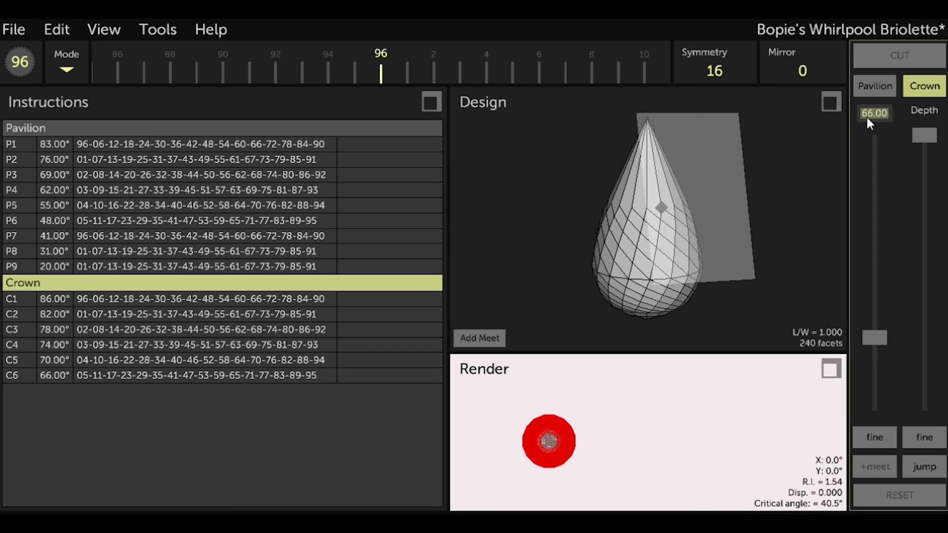
pyautogui.write('62')
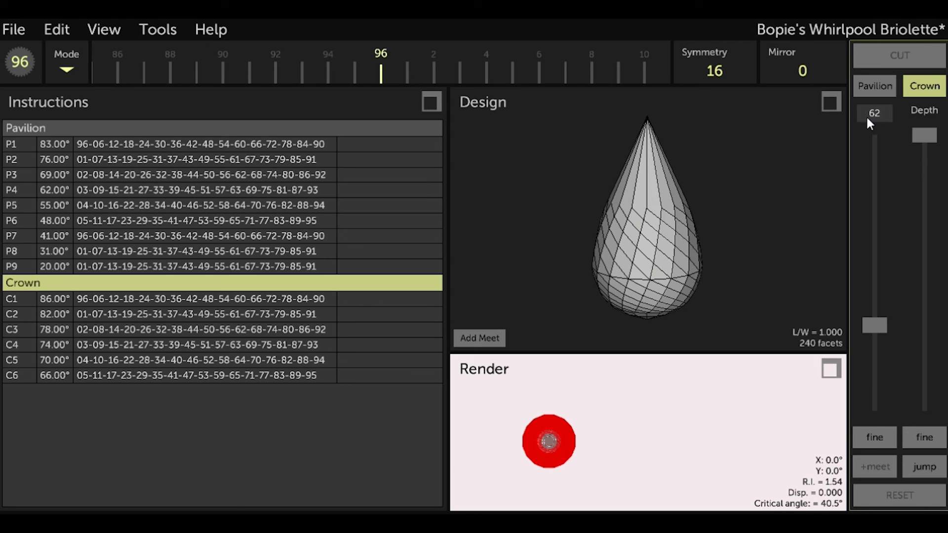
pyautogui.moveTo(917, 131); pyautogui.dragTo(906, 345)
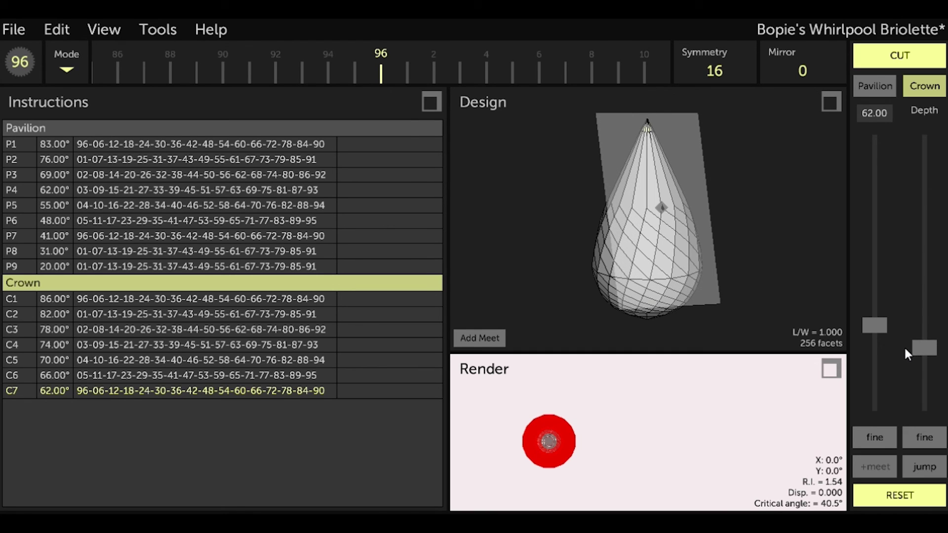
pyautogui.click(935, 472)
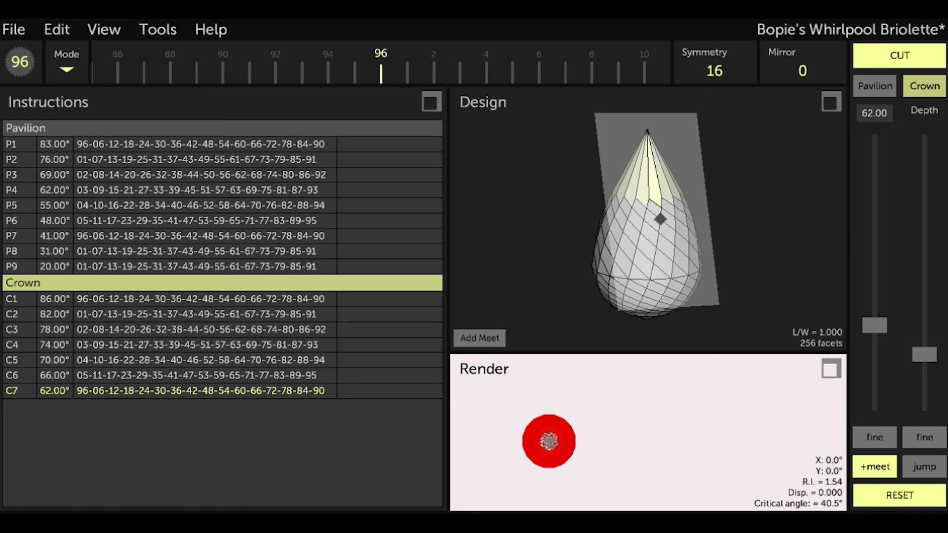
pyautogui.click(936, 59)
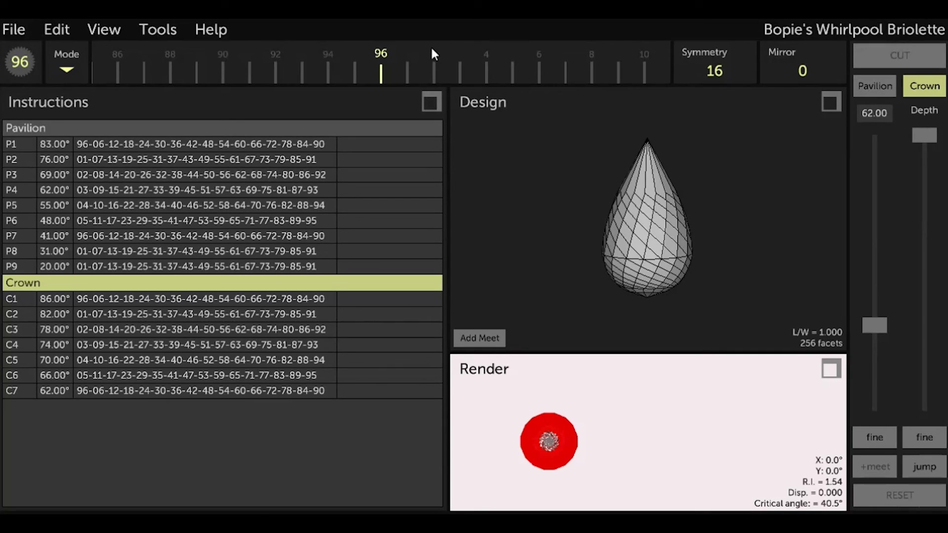
# Step: Cut a 58° crown tier on index 1 with 16-fold symmetry, jumping its depth to the meet point on the 62° facets
pyautogui.moveTo(493, 64); pyautogui.dragTo(471, 65)
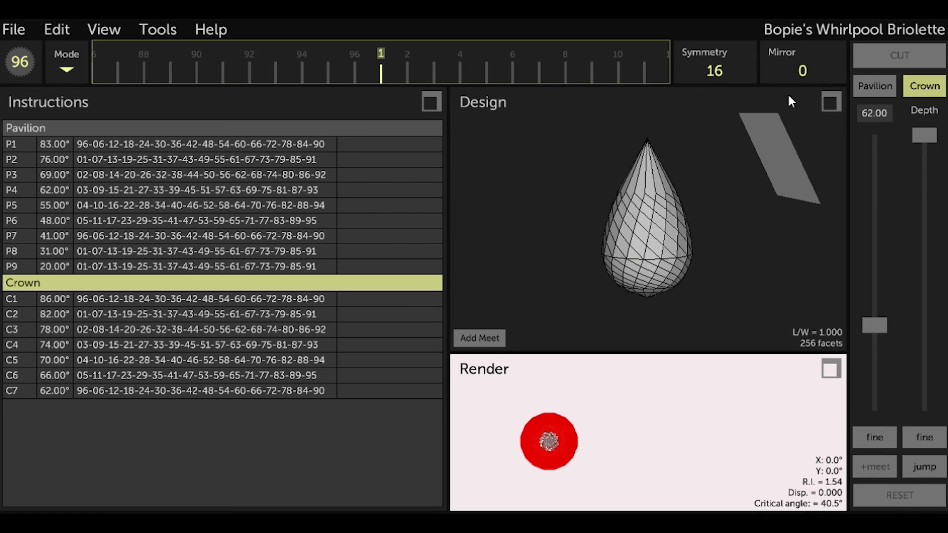
pyautogui.click(870, 117)
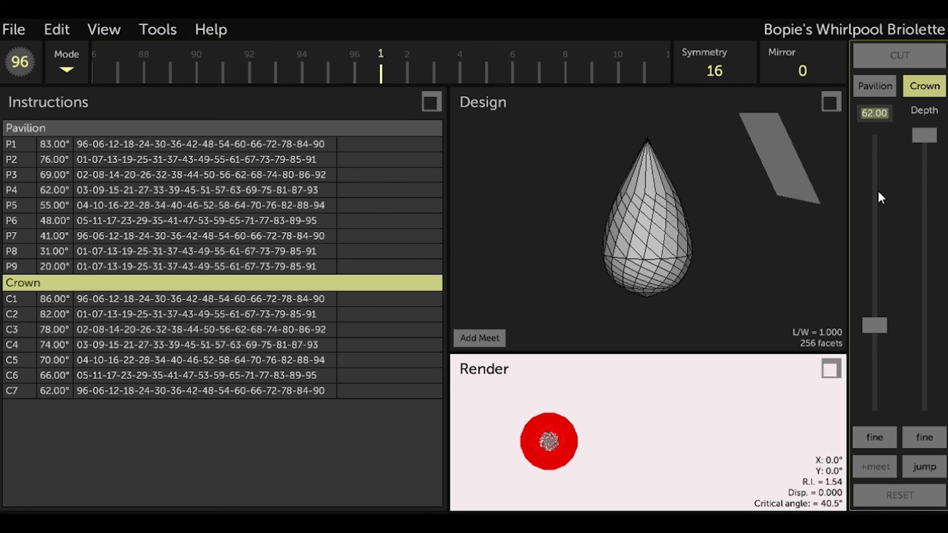
pyautogui.write('58')
pyautogui.press('Return')
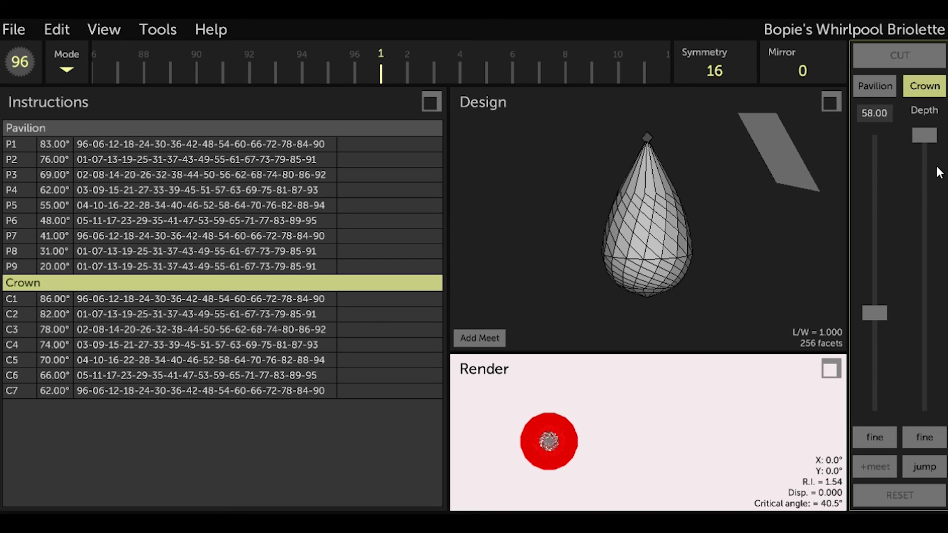
pyautogui.moveTo(922, 139); pyautogui.dragTo(897, 343)
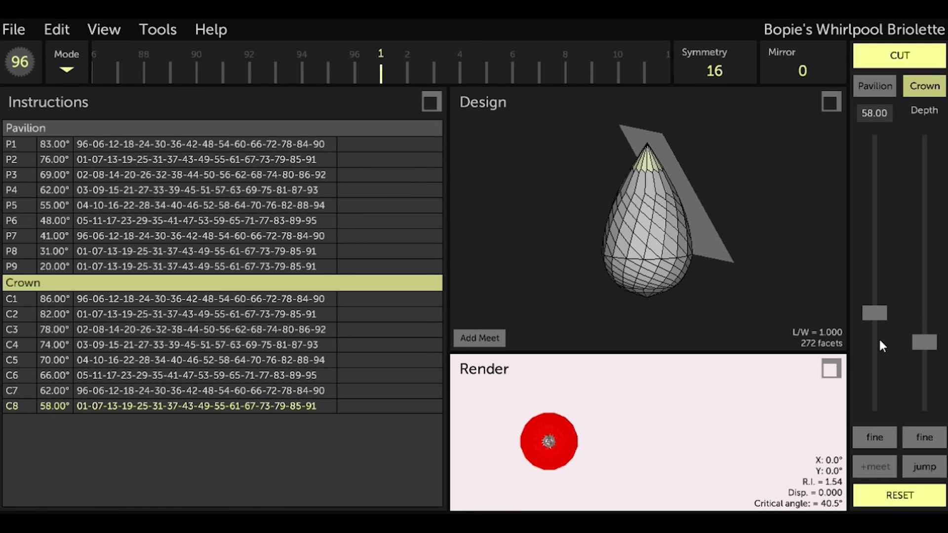
pyautogui.moveTo(811, 295); pyautogui.dragTo(572, 303)
pyautogui.scroll(6, 734, 225)
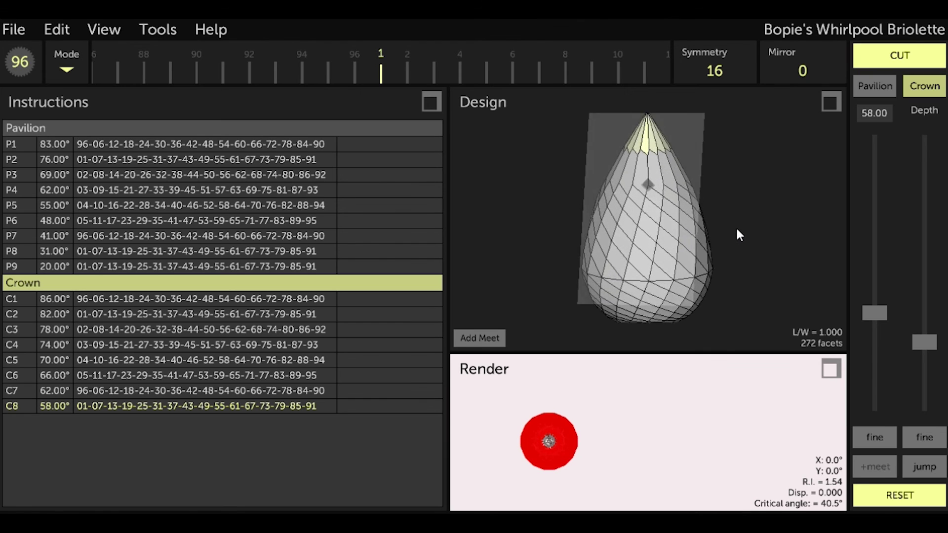
pyautogui.click(930, 467)
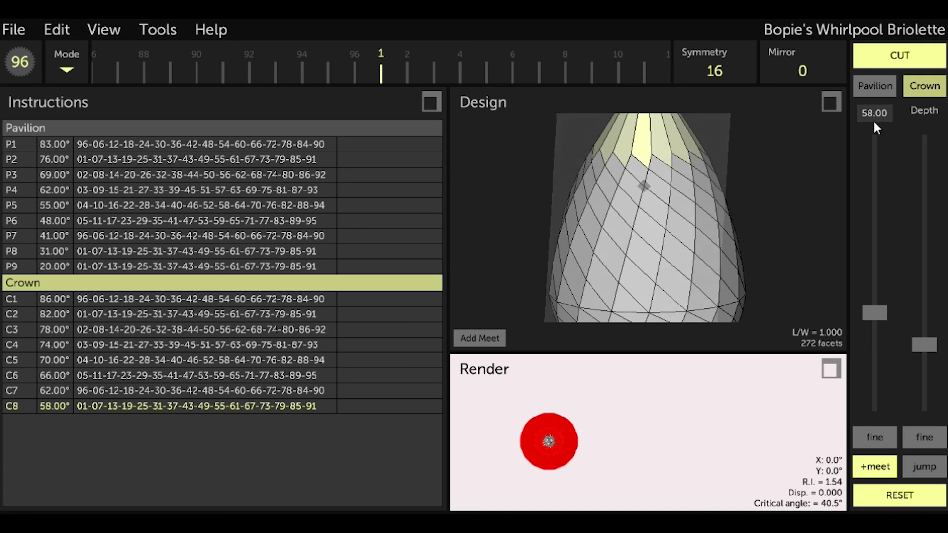
pyautogui.click(938, 59)
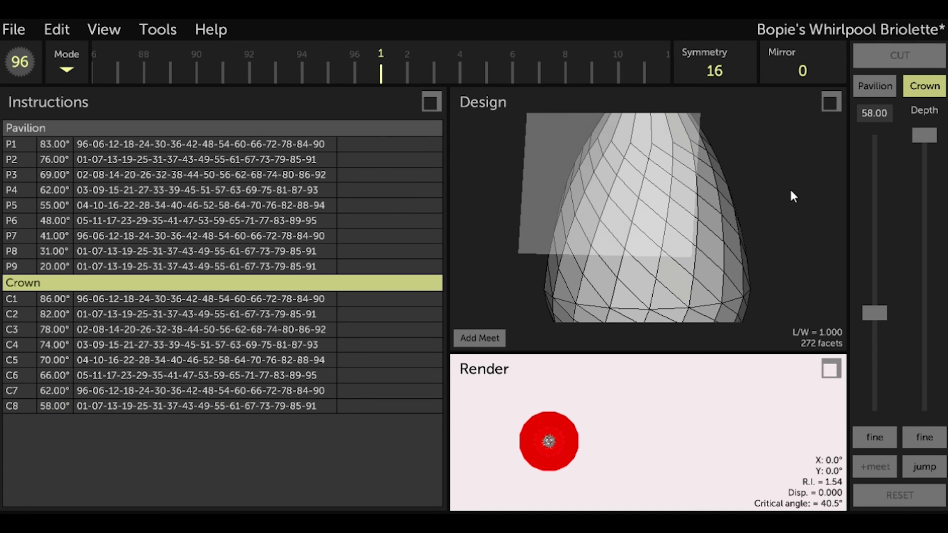